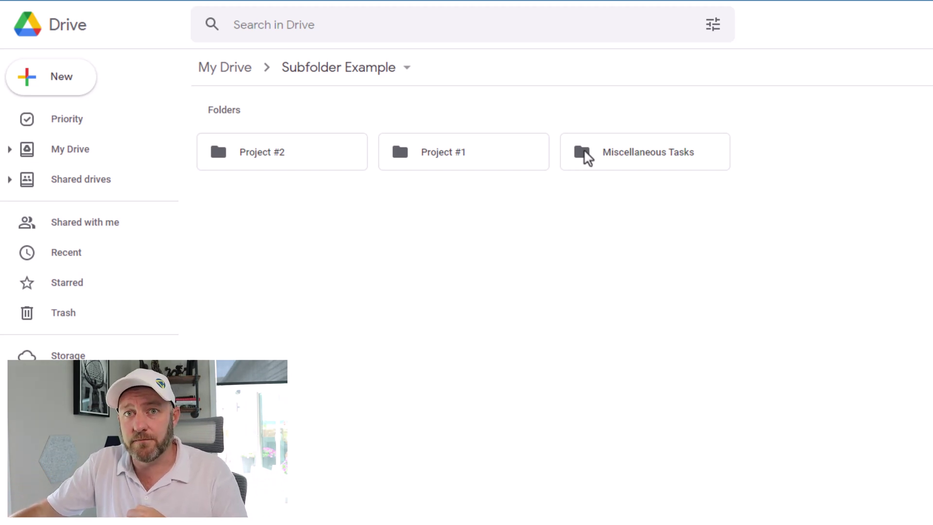
Step: Look inside the Project #1, Project #2 and Miscellaneous Tasks folders, returning to the Subfolder Example folder
{"action": "left_click", "coordinate": [466, 154]}
{"action": "double_click", "coordinate": [466, 153]}
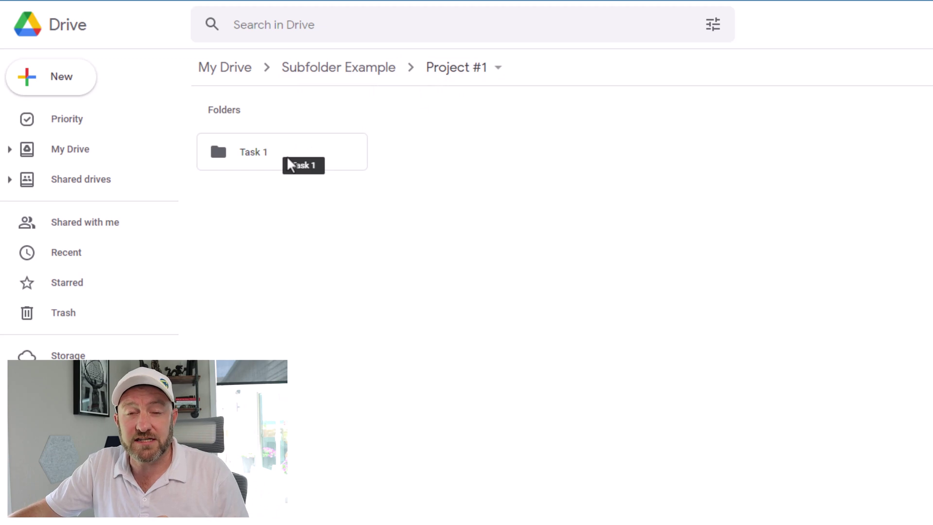
{"action": "left_click", "coordinate": [339, 73]}
{"action": "double_click", "coordinate": [320, 161]}
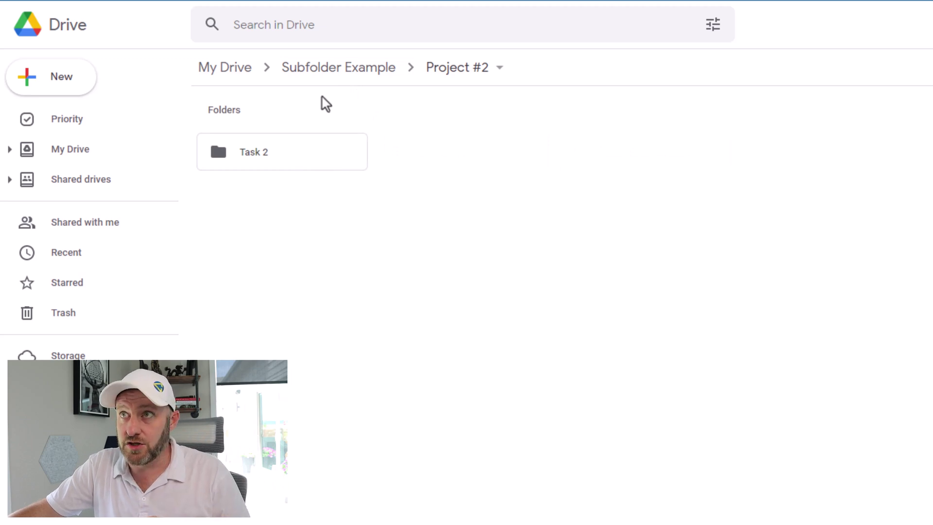
{"action": "left_click", "coordinate": [338, 78]}
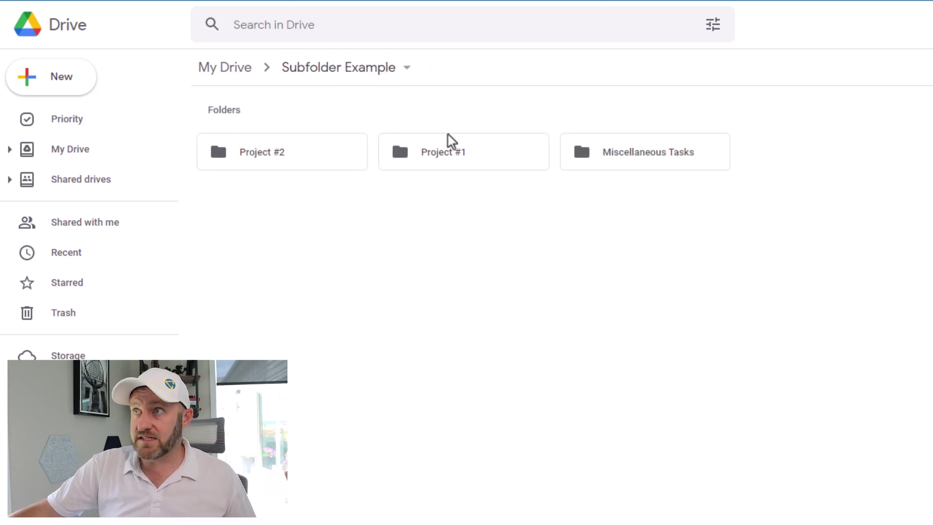
{"action": "double_click", "coordinate": [607, 167]}
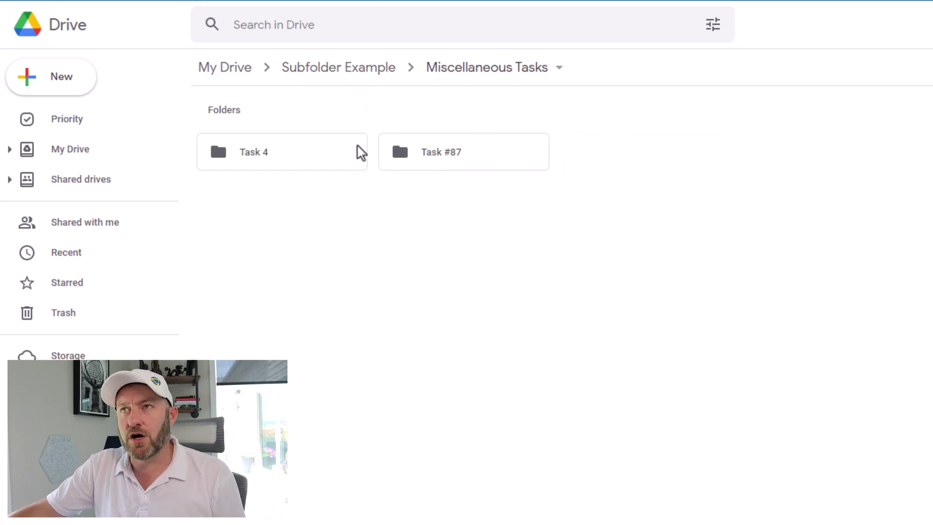
{"action": "left_click", "coordinate": [311, 78]}
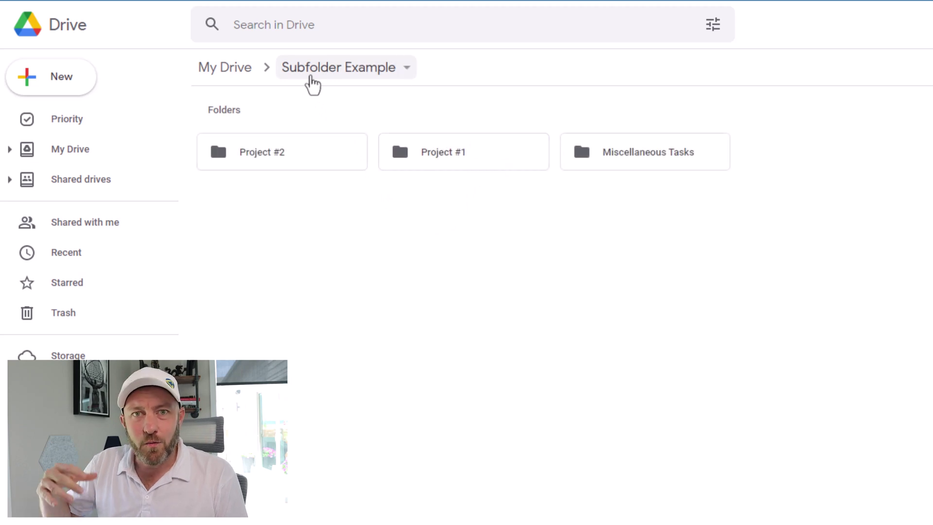
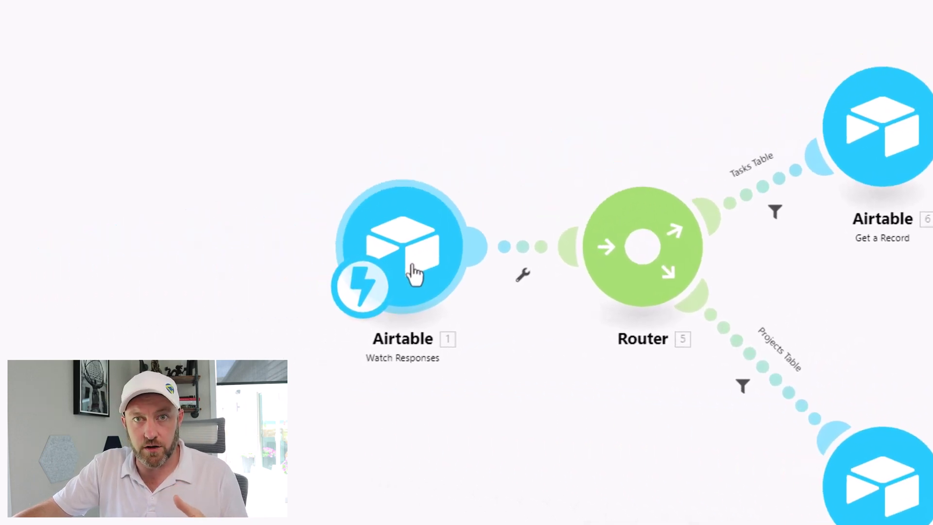
Step: Check the Watch Responses trigger, switch to Airtable and view the Projects table's Create Folder button settings and Project #1's folder fields
{"action": "left_click", "coordinate": [412, 273]}
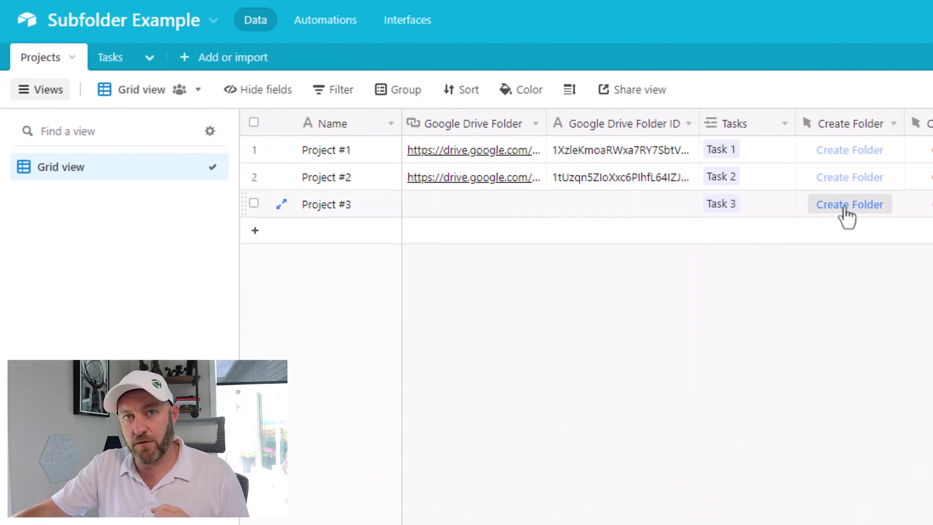
{"action": "double_click", "coordinate": [834, 125]}
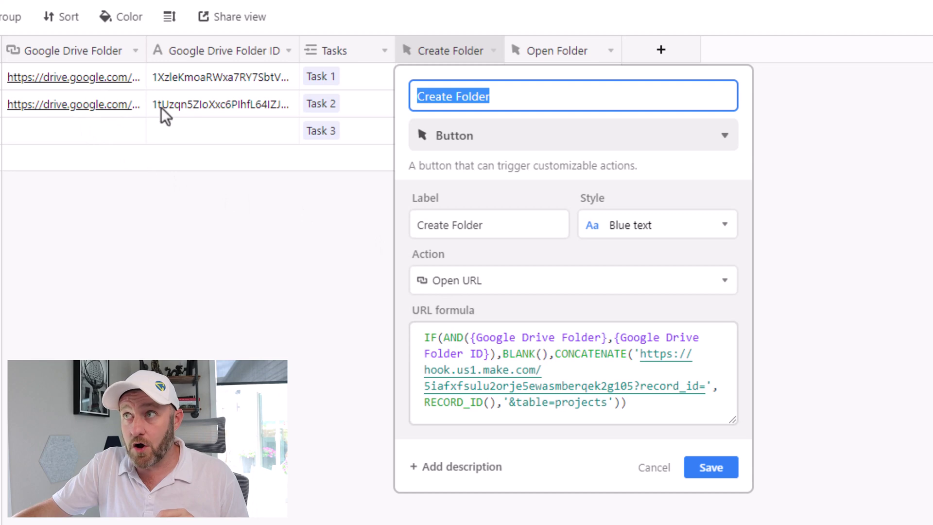
{"action": "key", "text": "Escape"}
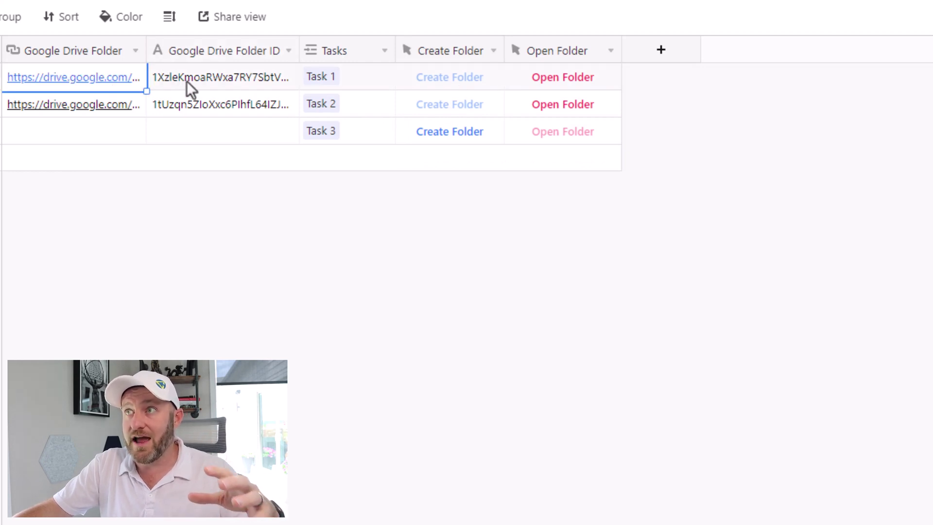
{"action": "left_click", "coordinate": [188, 80]}
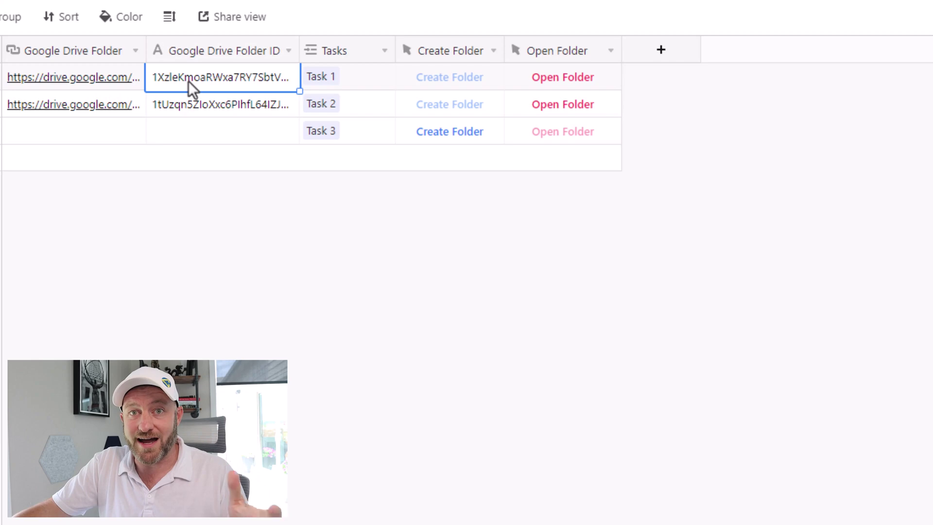
Step: Examine the webhook address, record_id and table parameters in the URL formula of the Projects table's Create Folder button
{"action": "double_click", "coordinate": [441, 54]}
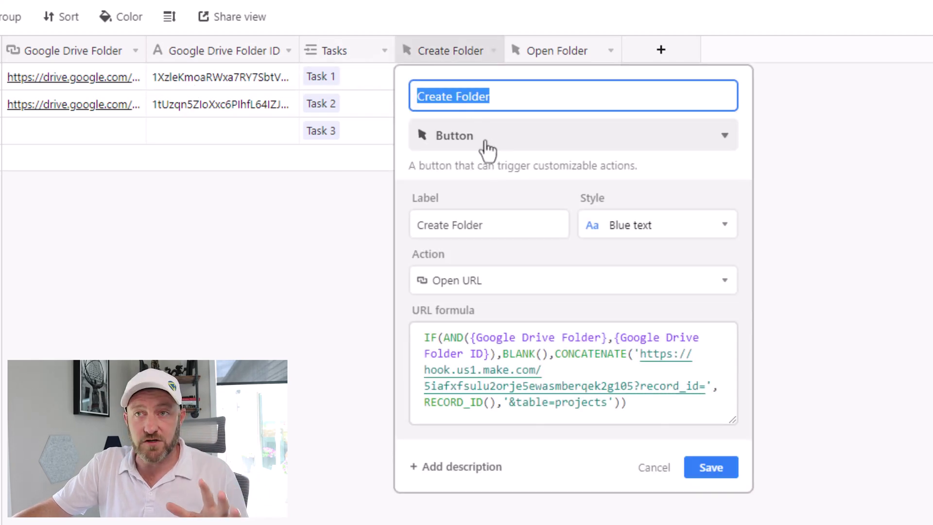
{"action": "left_click_drag", "start_coordinate": [554, 353], "coordinate": [621, 403]}
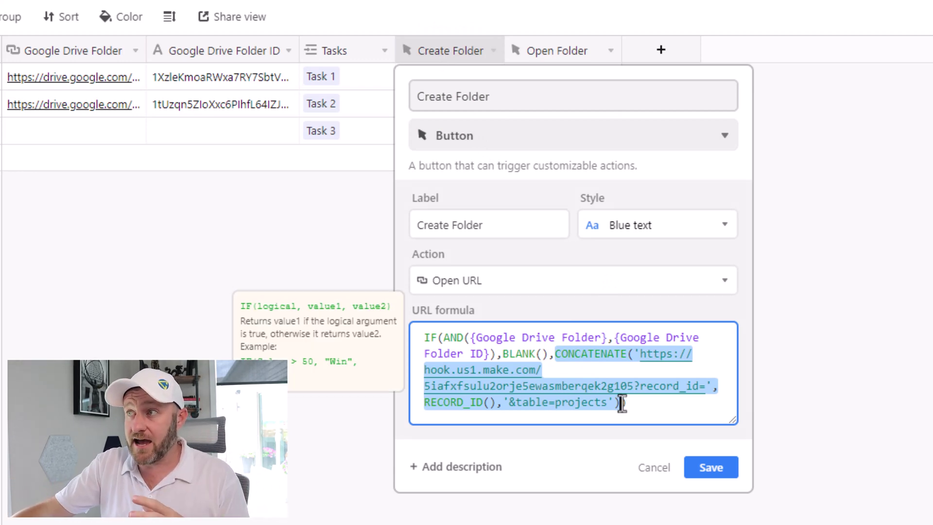
{"action": "left_click_drag", "start_coordinate": [639, 360], "coordinate": [632, 381]}
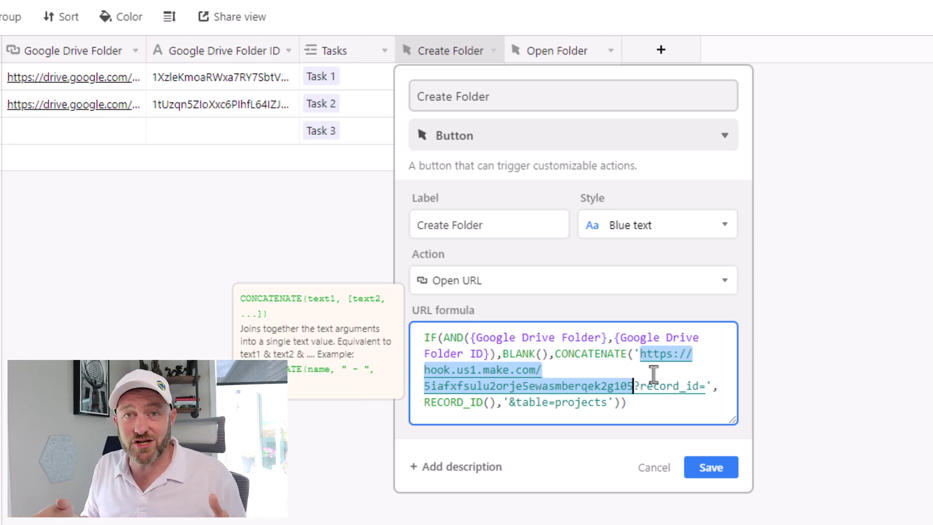
{"action": "left_click", "coordinate": [638, 387]}
{"action": "left_click_drag", "start_coordinate": [640, 388], "coordinate": [706, 388]}
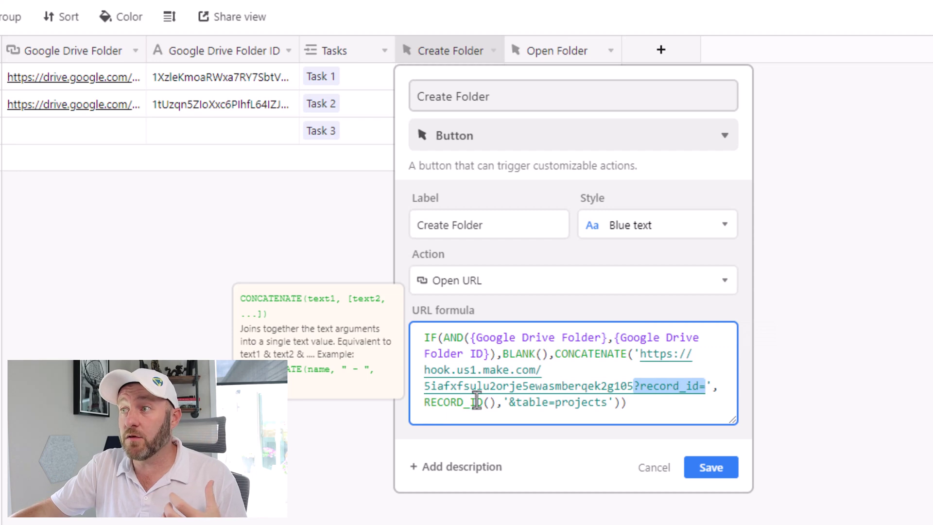
{"action": "left_click_drag", "start_coordinate": [496, 402], "coordinate": [426, 404]}
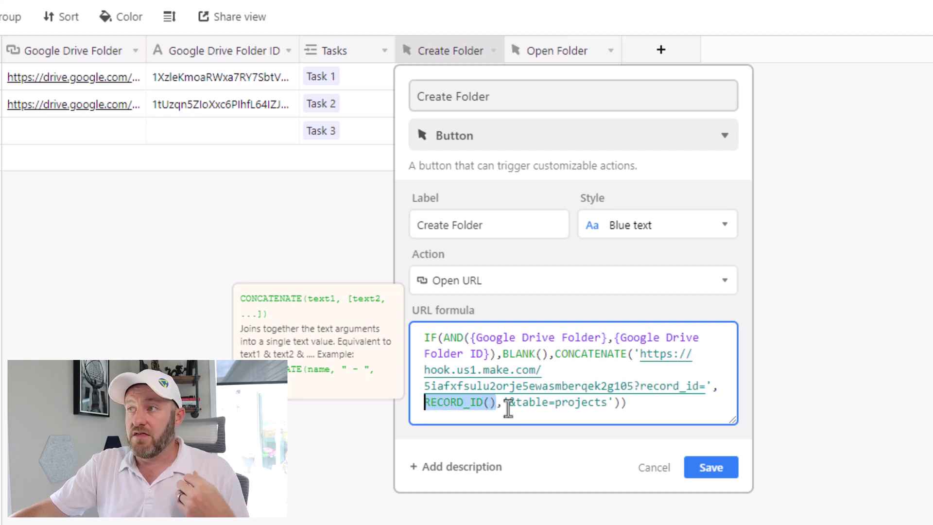
{"action": "left_click_drag", "start_coordinate": [510, 403], "coordinate": [556, 404]}
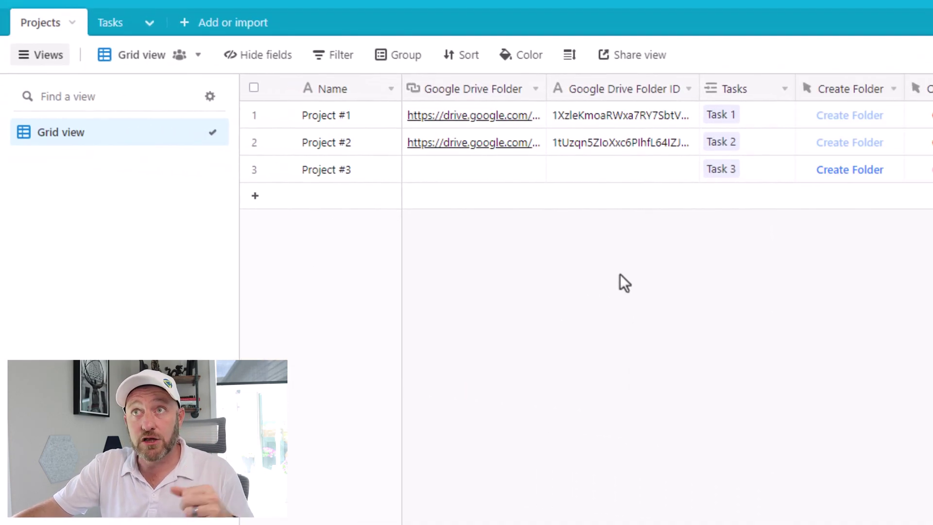
Step: In the Tasks table, examine the Create Folder button's URL formula, including its parent-folder condition and table=tasks parameter
{"action": "left_click", "coordinate": [104, 30]}
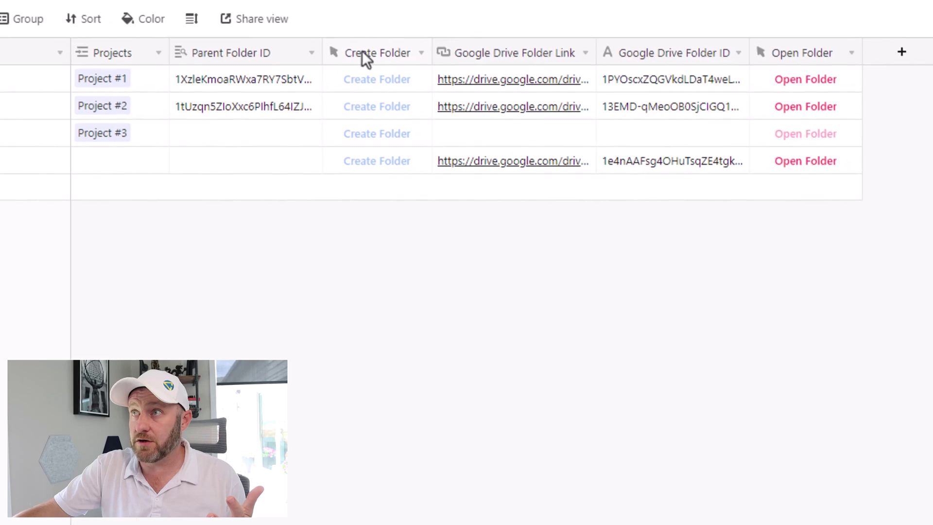
{"action": "double_click", "coordinate": [372, 52]}
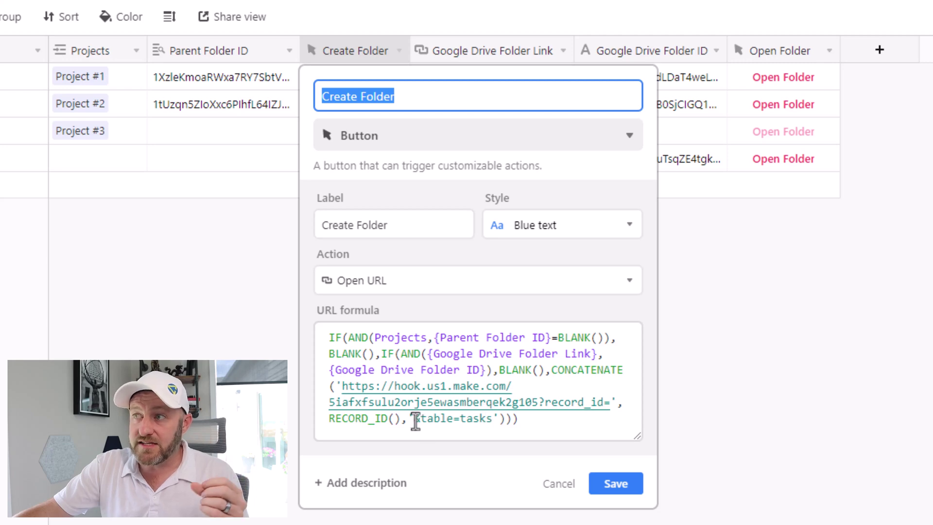
{"action": "left_click_drag", "start_coordinate": [414, 420], "coordinate": [493, 420]}
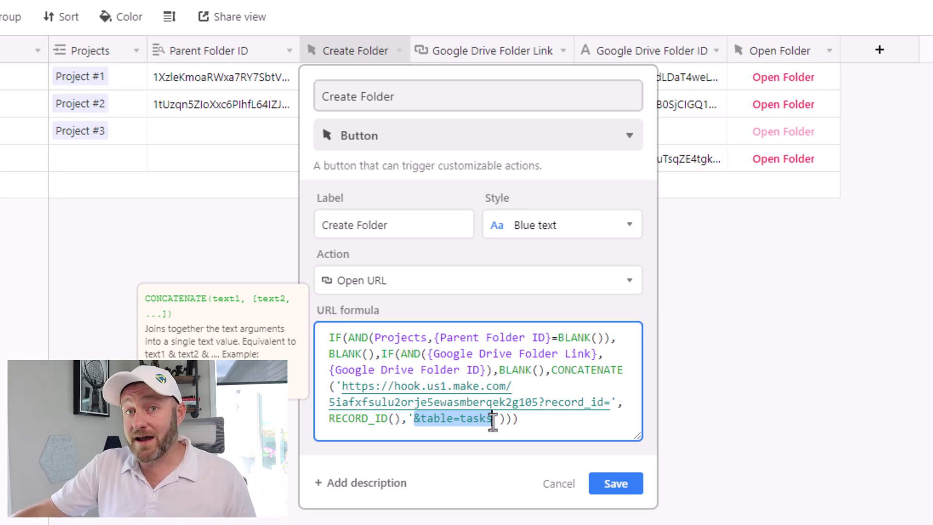
{"action": "left_click", "coordinate": [349, 337]}
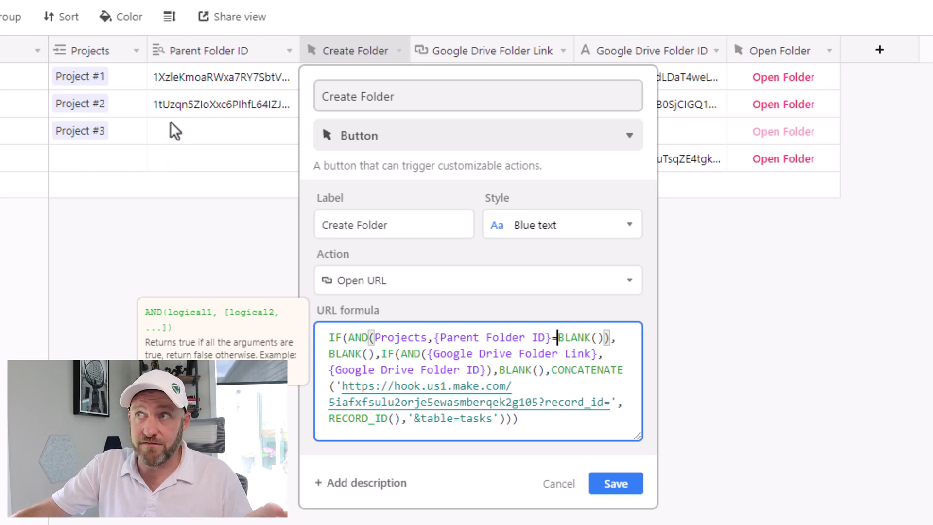
{"action": "left_click", "coordinate": [184, 135]}
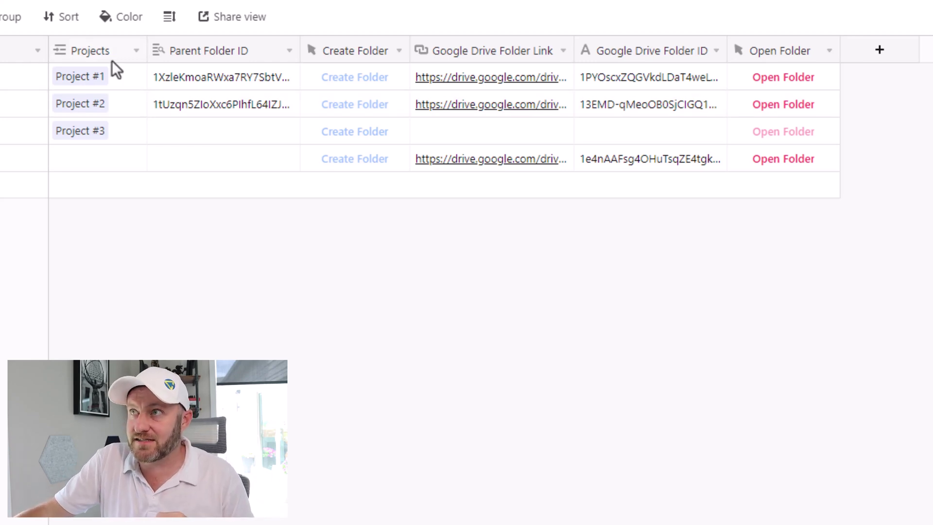
{"action": "double_click", "coordinate": [337, 51]}
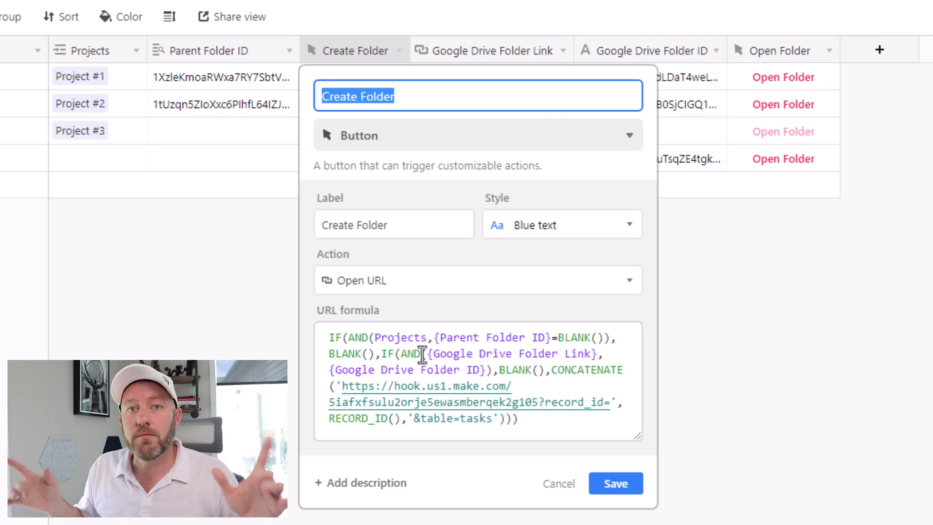
{"action": "left_click", "coordinate": [753, 313]}
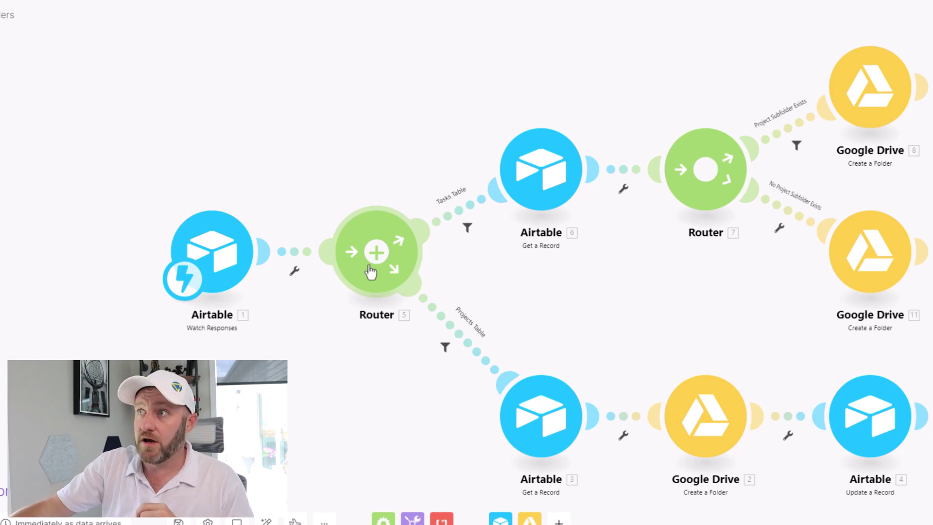
Step: Switch to the Make scenario and review the conditions of the Tasks Table and Projects Table filters after the first router
{"action": "left_click", "coordinate": [461, 215]}
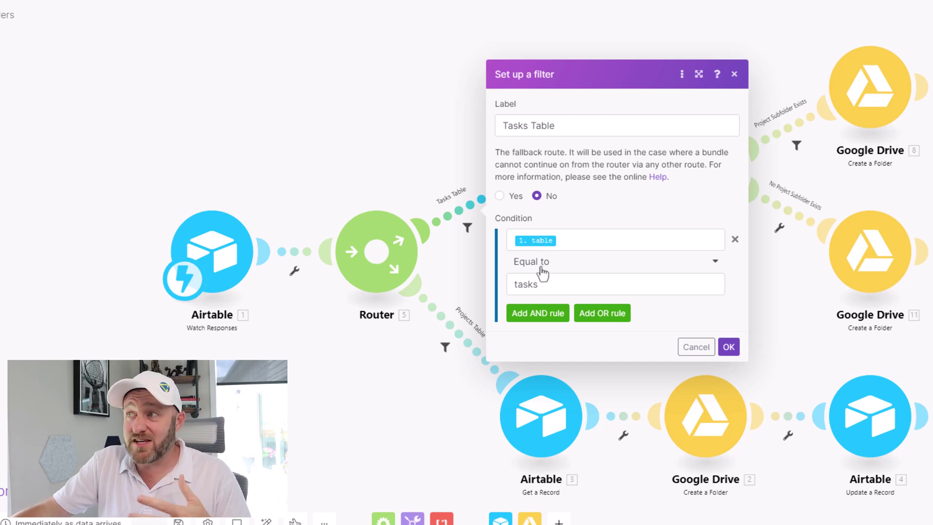
{"action": "left_click", "coordinate": [418, 200]}
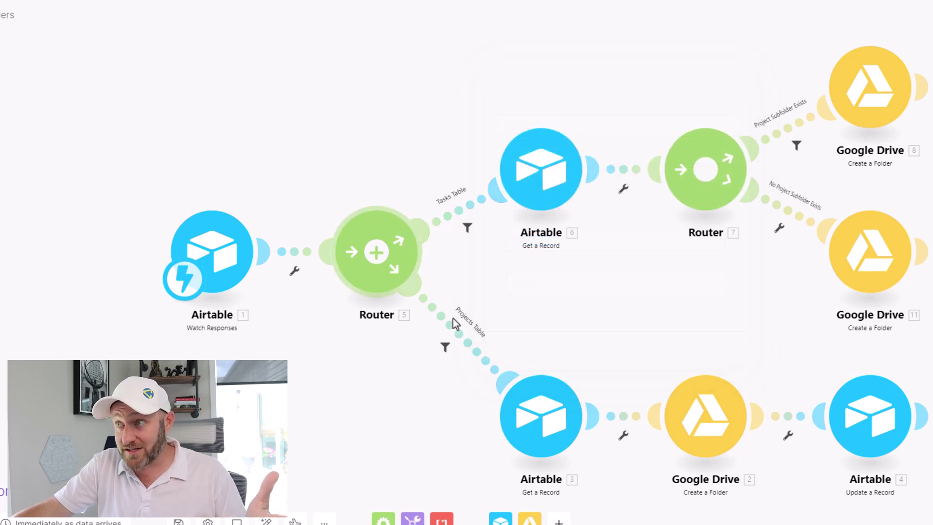
{"action": "left_click", "coordinate": [452, 326]}
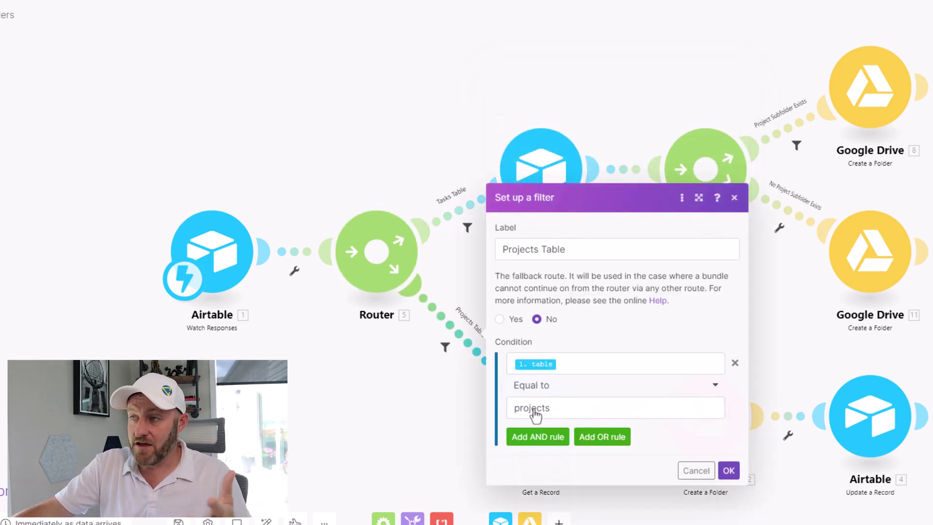
{"action": "left_click", "coordinate": [391, 423]}
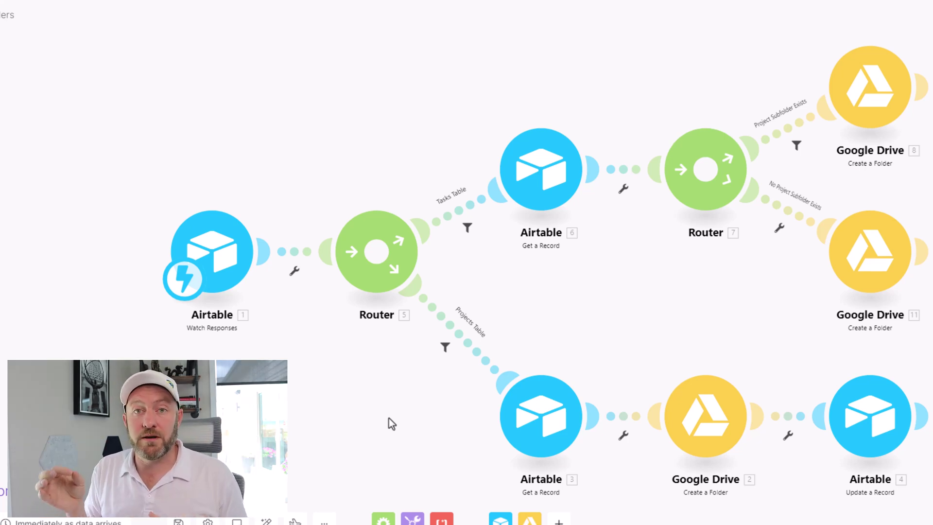
Step: Review the base, table and record ID settings of the Get a Record module on the Projects Table route
{"action": "left_click_drag", "start_coordinate": [388, 418], "coordinate": [361, 358]}
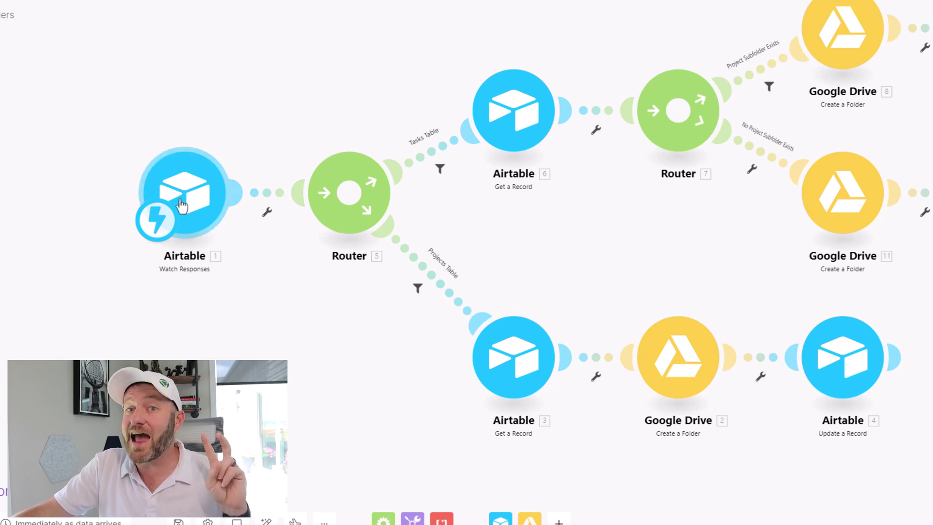
{"action": "left_click", "coordinate": [529, 378]}
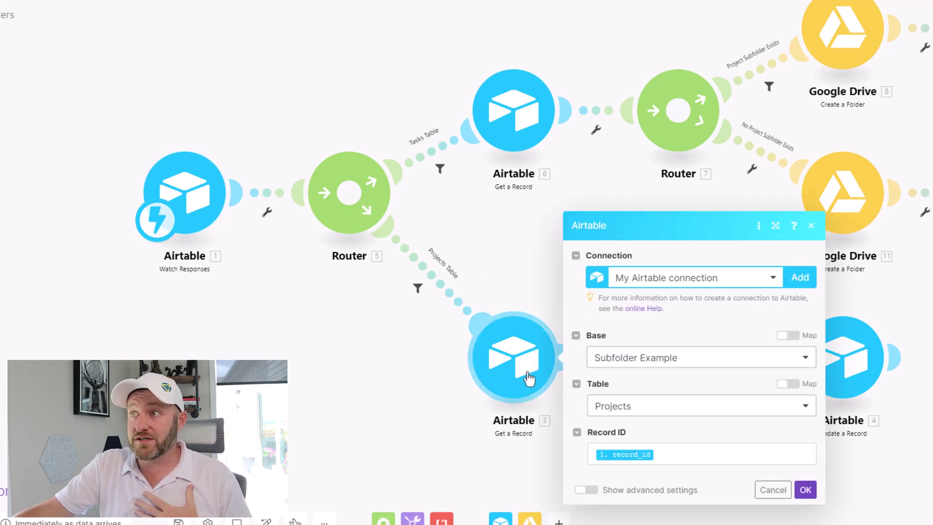
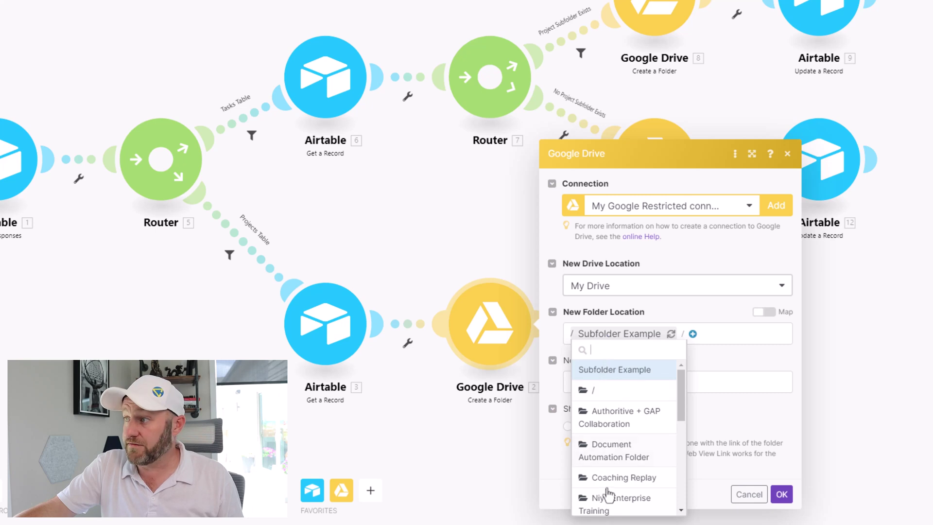
Step: Choose Subfolder Example as the new folder location in the Projects route's Google Drive module and confirm the settings with the mapped record name
{"action": "left_click", "coordinate": [608, 373]}
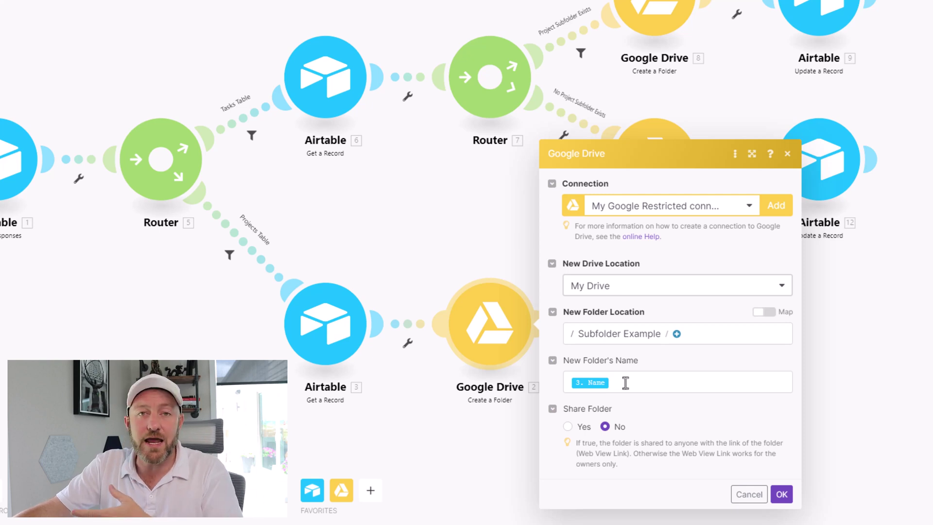
{"action": "left_click", "coordinate": [625, 382]}
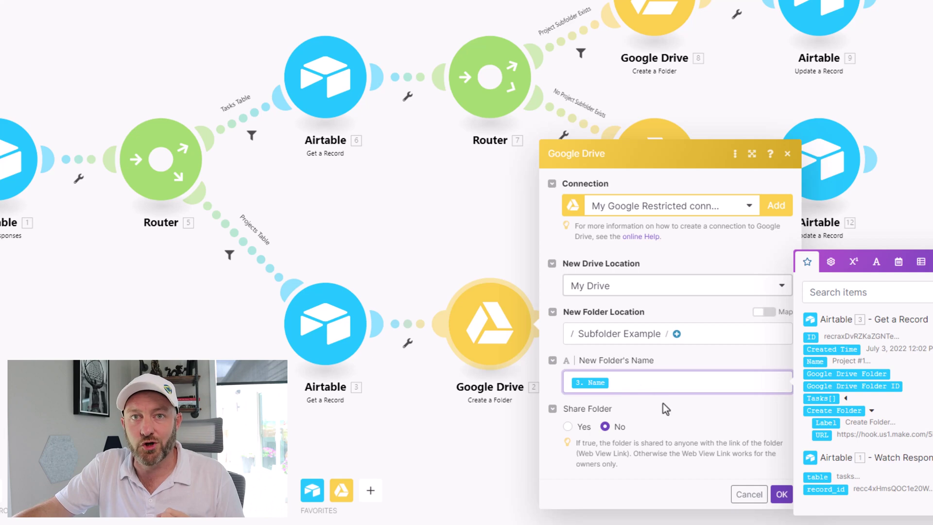
{"action": "left_click", "coordinate": [781, 494]}
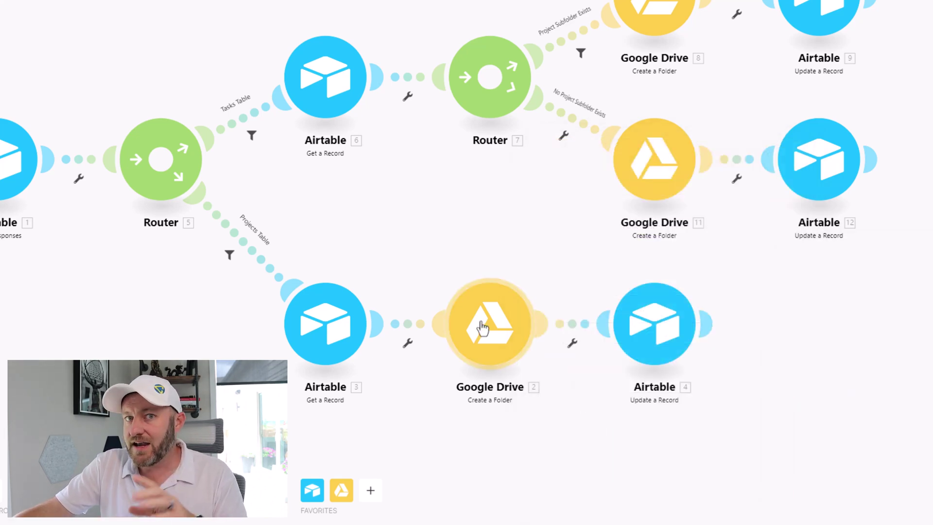
Step: Review the record ID and Google Drive folder field mappings in the Update a Record module on the Projects route
{"action": "left_click", "coordinate": [649, 346]}
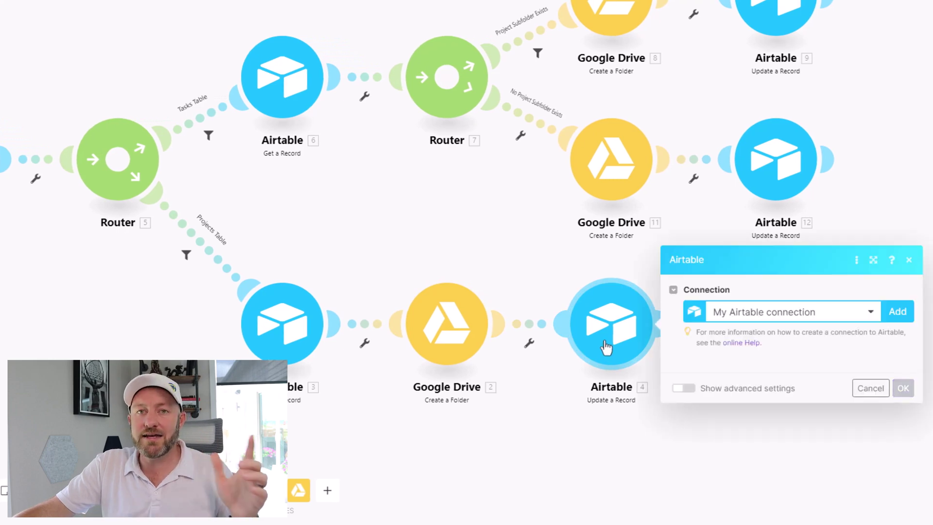
{"action": "scroll", "coordinate": [746, 306], "scroll_direction": "down", "scroll_amount": 5}
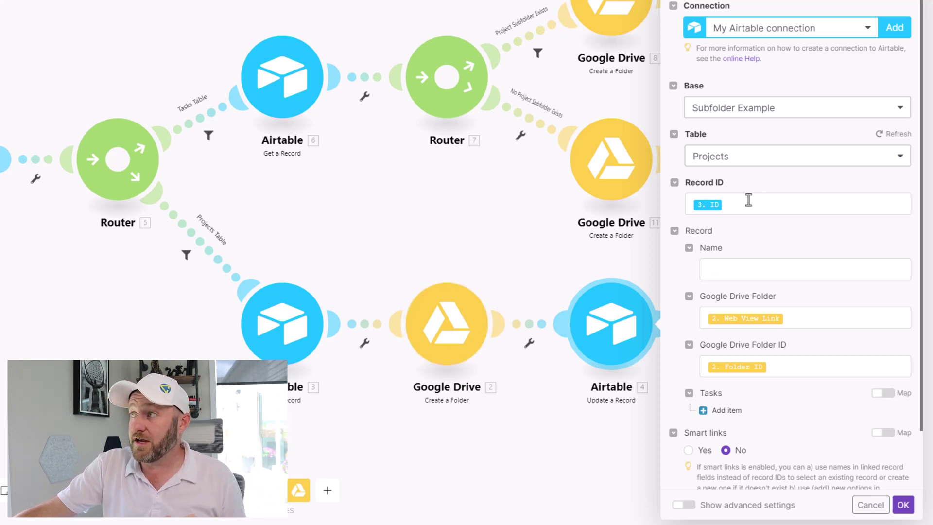
Step: Check the Google Drive Folder ID mapping and Smart links setting in the Projects route's Update a Record module
{"action": "scroll", "coordinate": [741, 201], "scroll_direction": "down", "scroll_amount": 3}
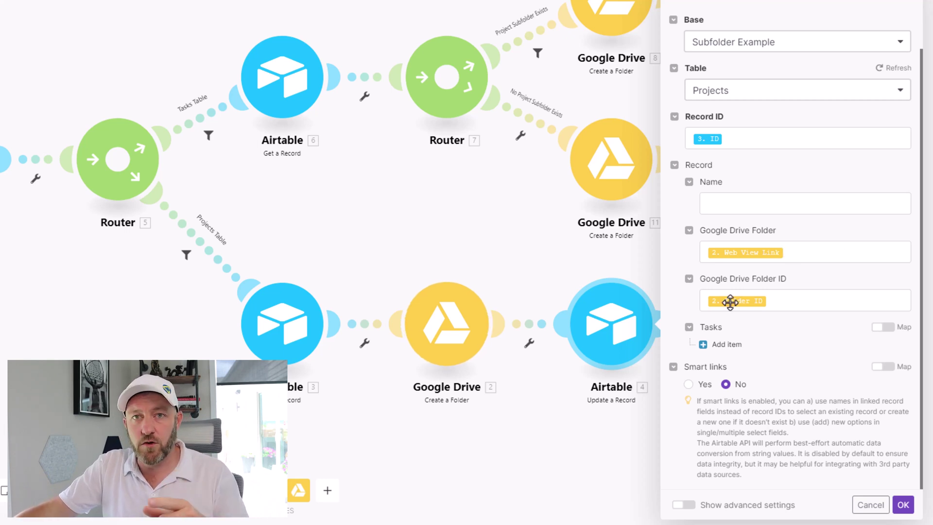
{"action": "mouse_move", "coordinate": [729, 302]}
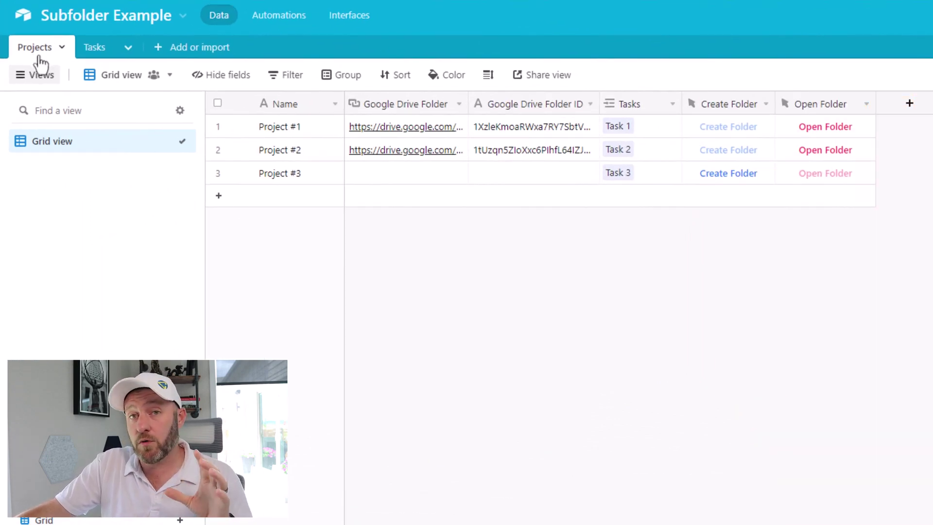
Step: Switch to the Airtable Projects table, run Create Folder for Project #3 and check its Google Drive folder link and ID fields
{"action": "left_click", "coordinate": [372, 179]}
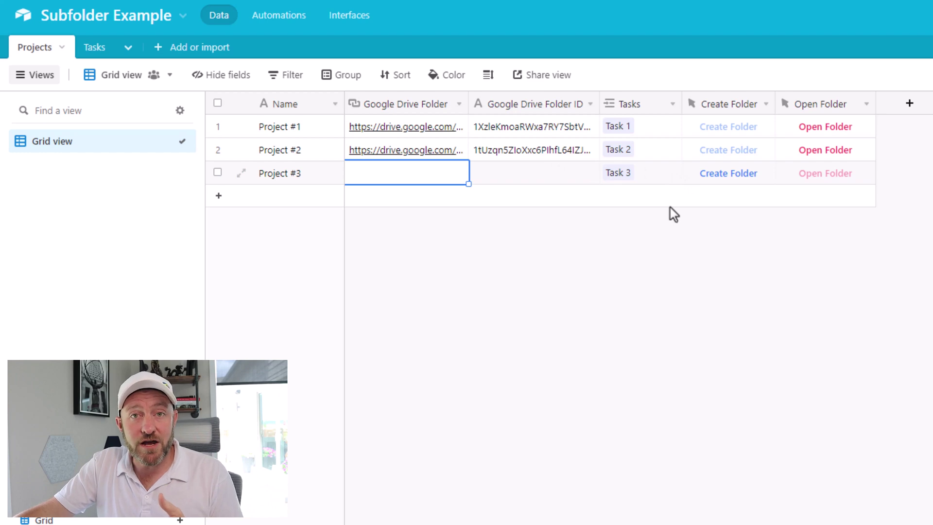
{"action": "left_click", "coordinate": [698, 186]}
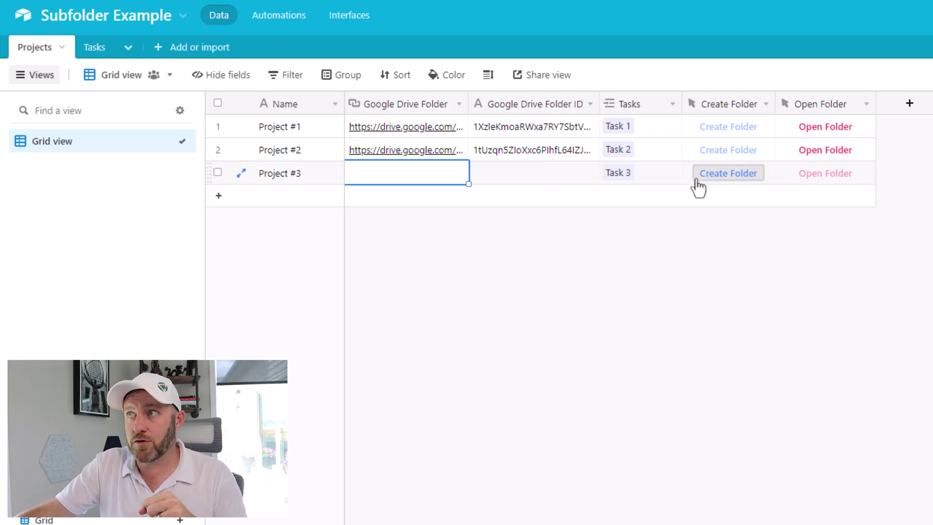
{"action": "key", "text": "ctrl+w"}
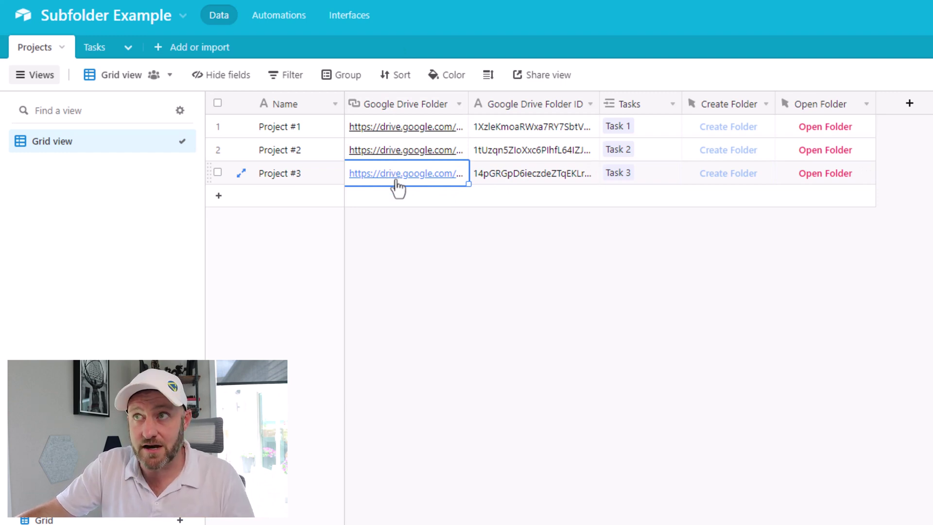
{"action": "left_click", "coordinate": [495, 175]}
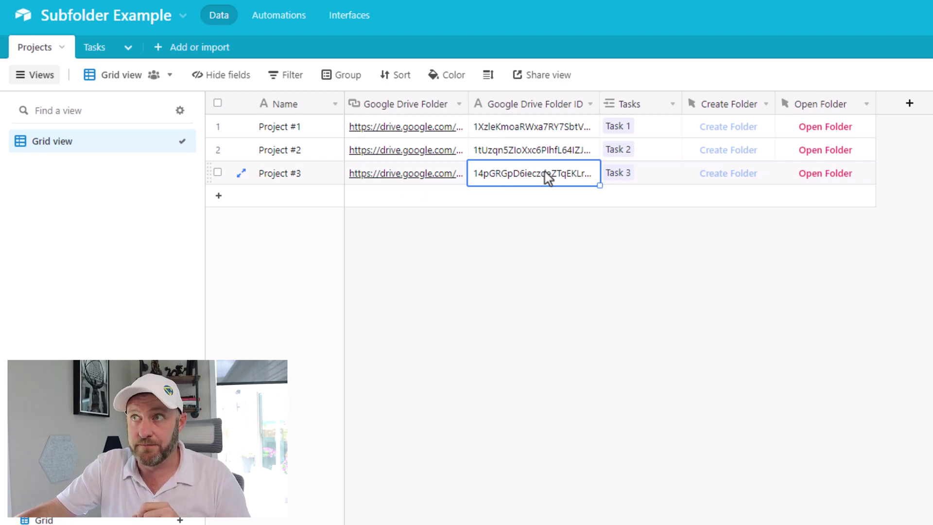
{"action": "left_click", "coordinate": [416, 179]}
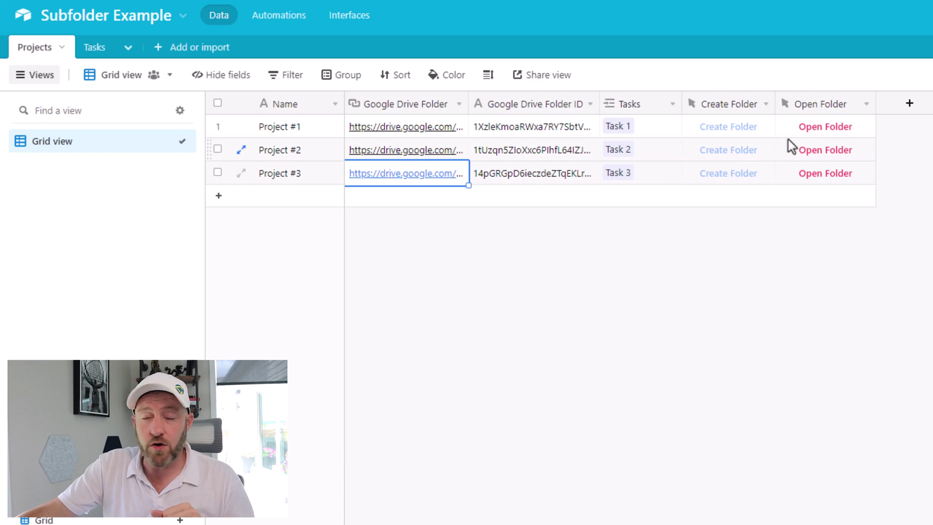
Step: Review the Open Folder button's URL formula, and open Project #3's folder and its parent Subfolder Example in Google Drive
{"action": "double_click", "coordinate": [826, 107]}
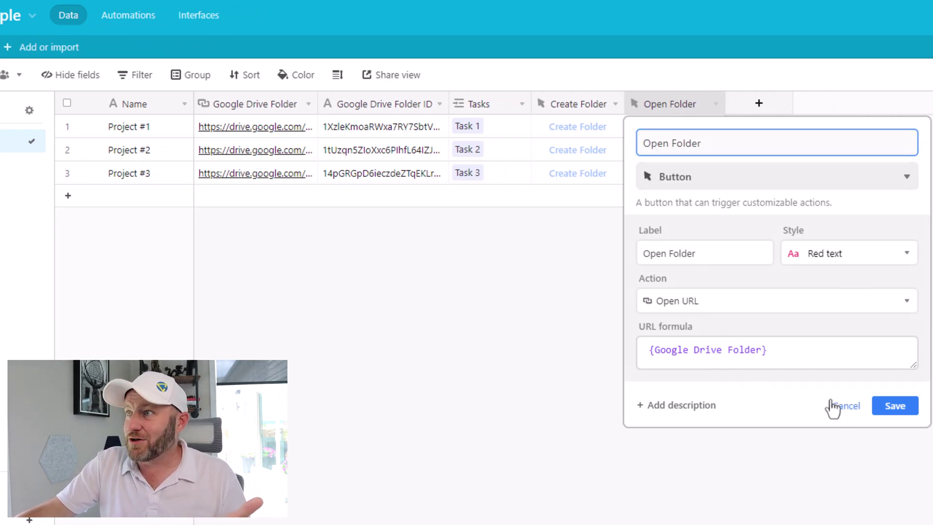
{"action": "left_click", "coordinate": [845, 405]}
{"action": "left_click", "coordinate": [671, 187]}
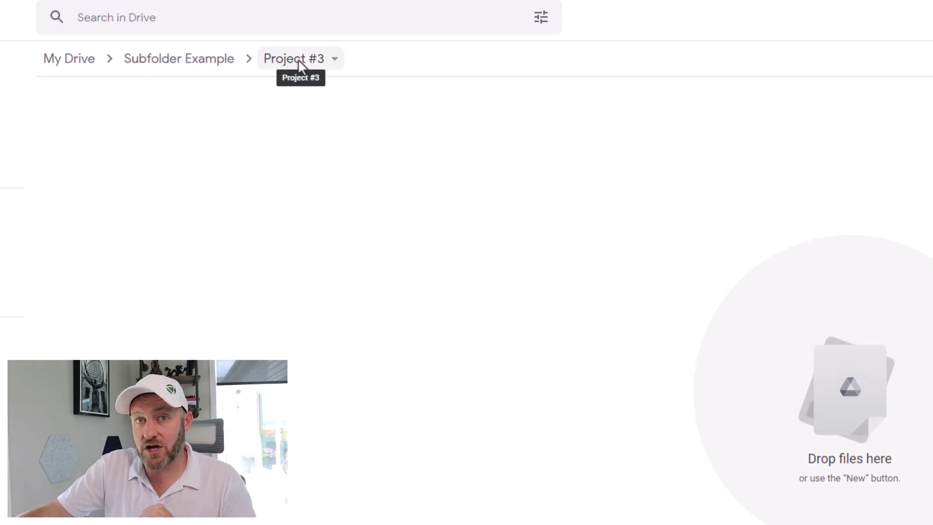
{"action": "left_click", "coordinate": [161, 63]}
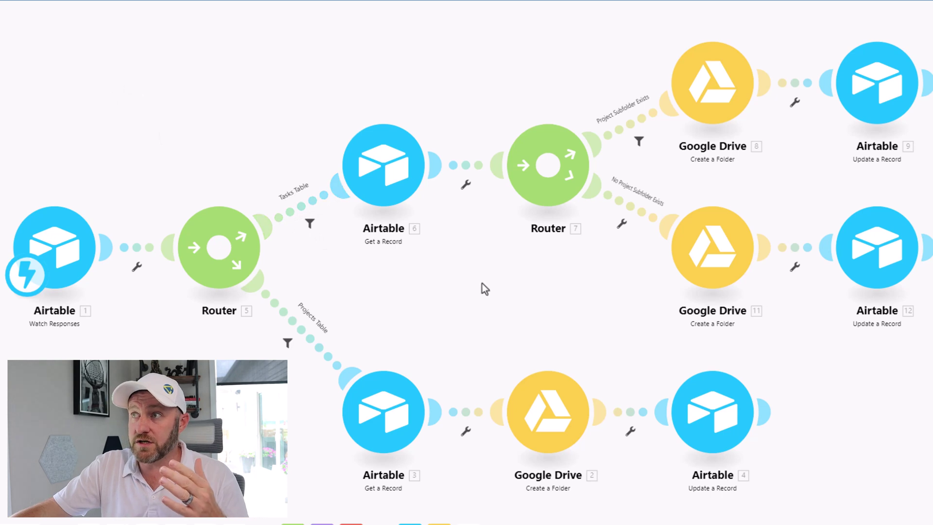
Step: Switch to the Make scenario and review the Tasks route's Get a Record module and the two filters after its router
{"action": "left_click_drag", "start_coordinate": [482, 283], "coordinate": [430, 310]}
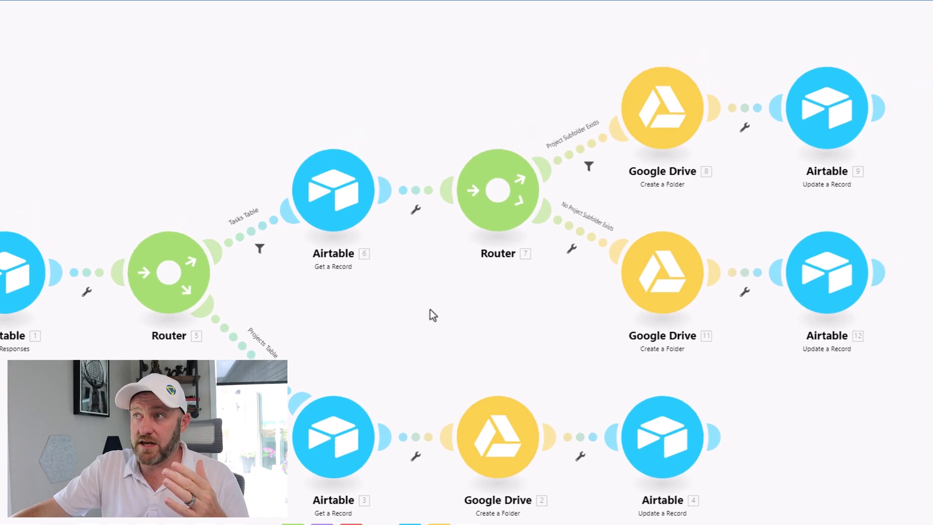
{"action": "left_click", "coordinate": [321, 204]}
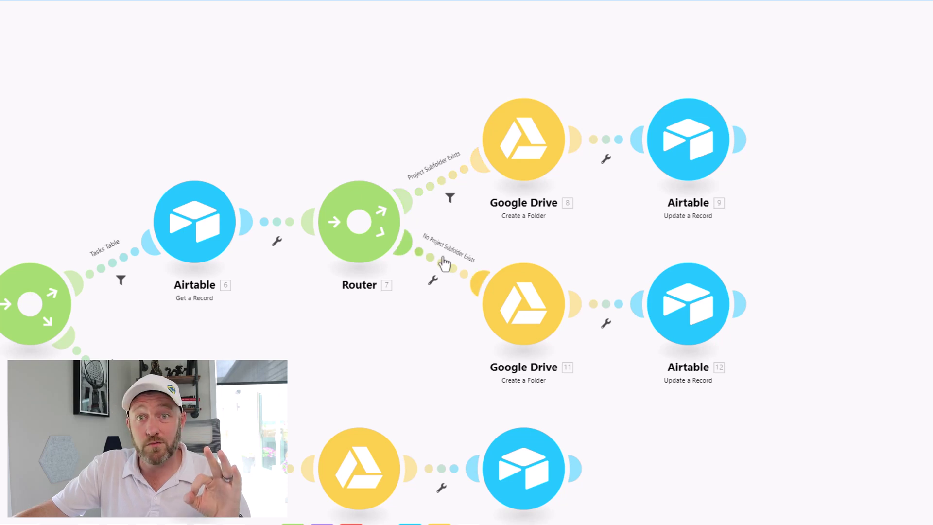
{"action": "left_click", "coordinate": [436, 197]}
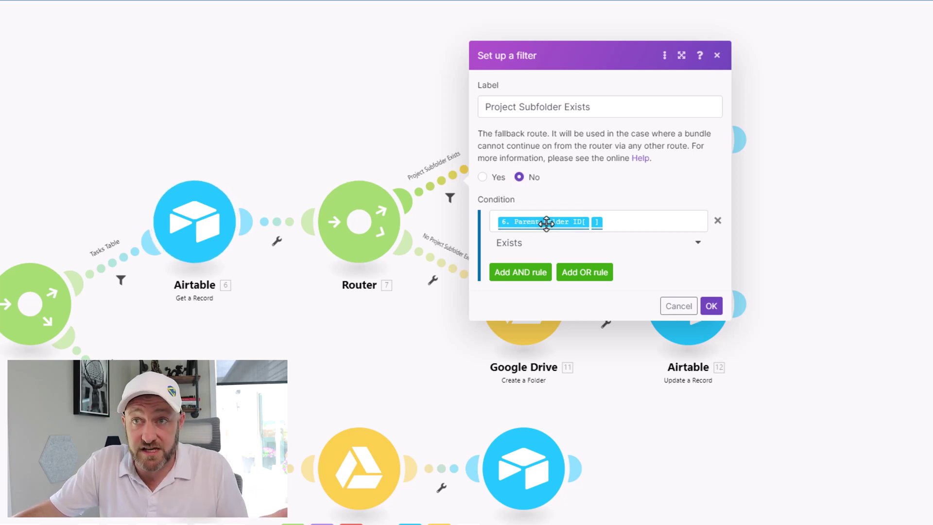
{"action": "left_click", "coordinate": [383, 138]}
{"action": "left_click", "coordinate": [445, 261]}
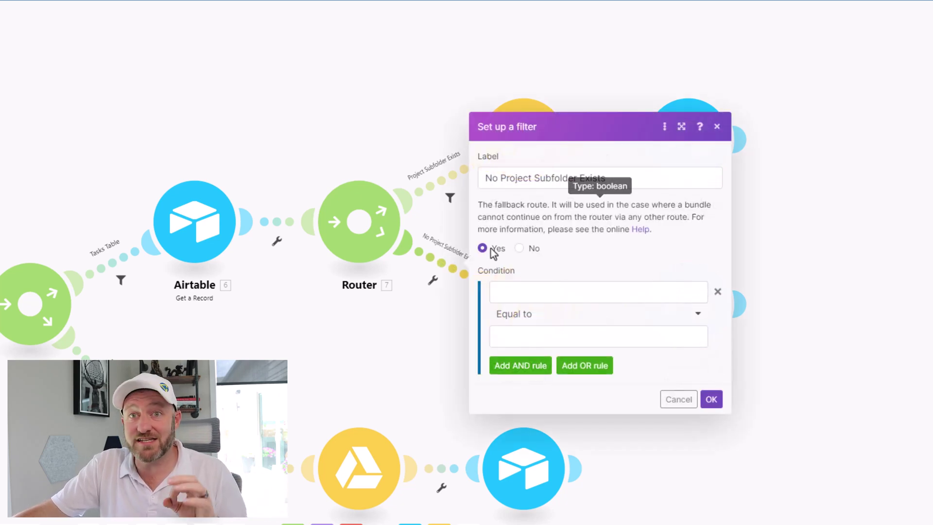
{"action": "left_click", "coordinate": [360, 151]}
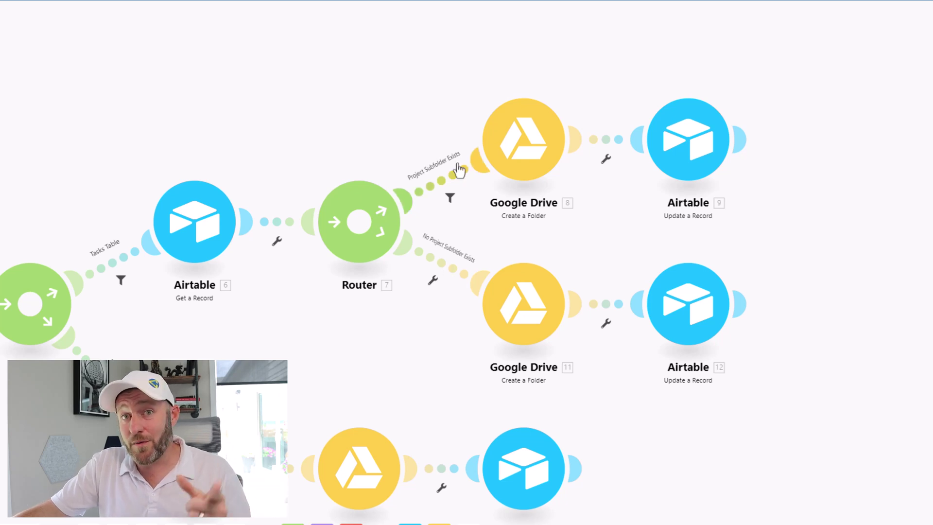
Step: Clear the New Folder Location in the Google Drive module on the Project Subfolder Exists route
{"action": "left_click", "coordinate": [516, 162]}
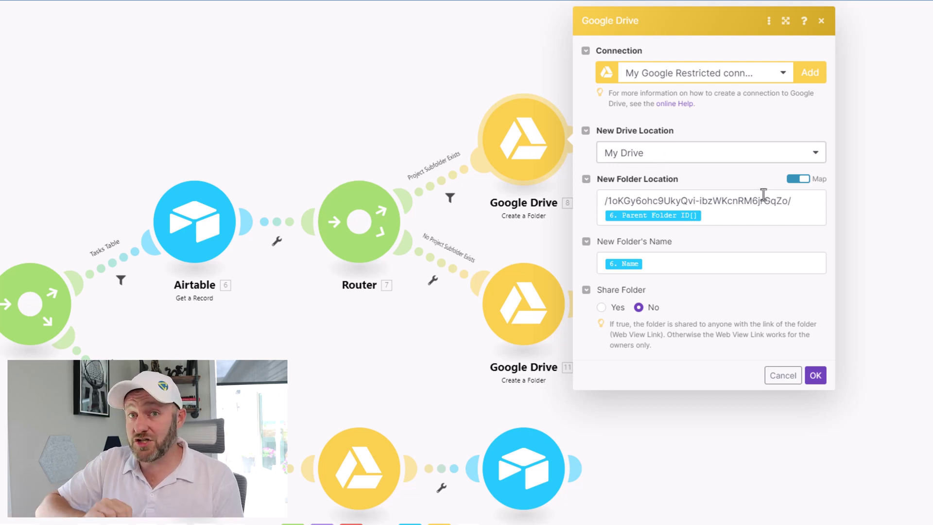
{"action": "left_click", "coordinate": [688, 202]}
{"action": "key", "text": "ctrl+a"}
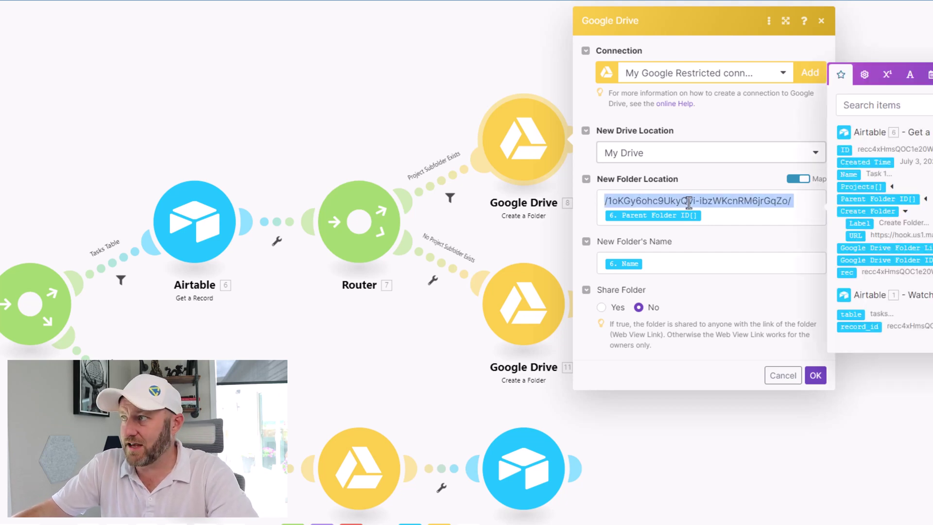
{"action": "key", "text": "BackSpace"}
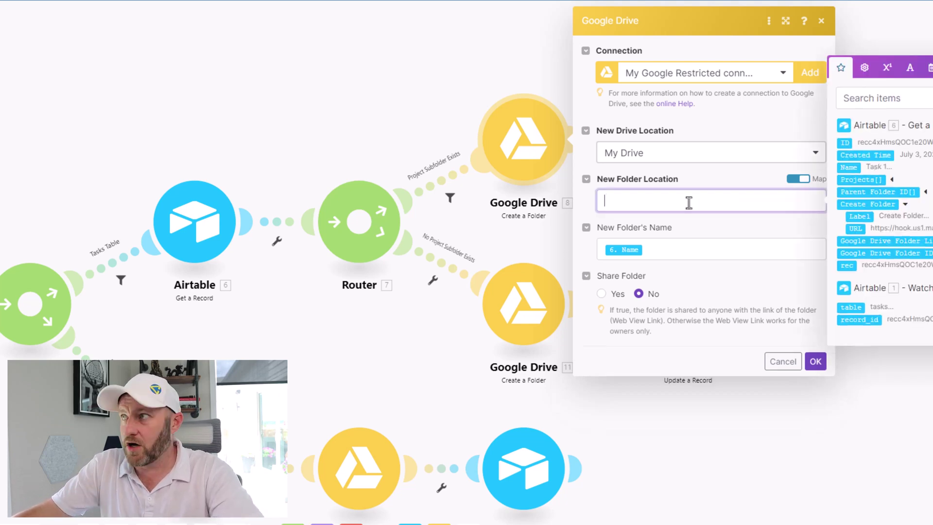
{"action": "left_click", "coordinate": [701, 186]}
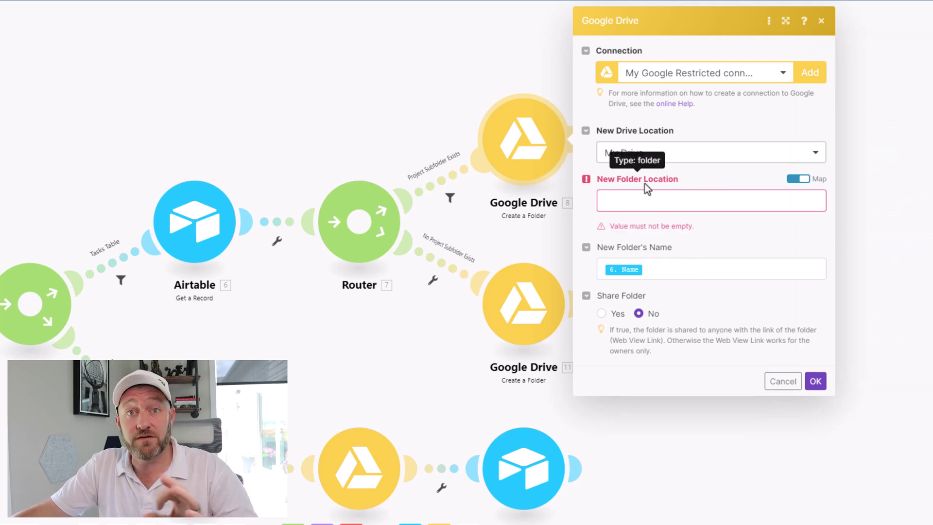
Step: Turn off mapping for the New Folder Location and choose the Subfolder Example folder
{"action": "left_click", "coordinate": [799, 179]}
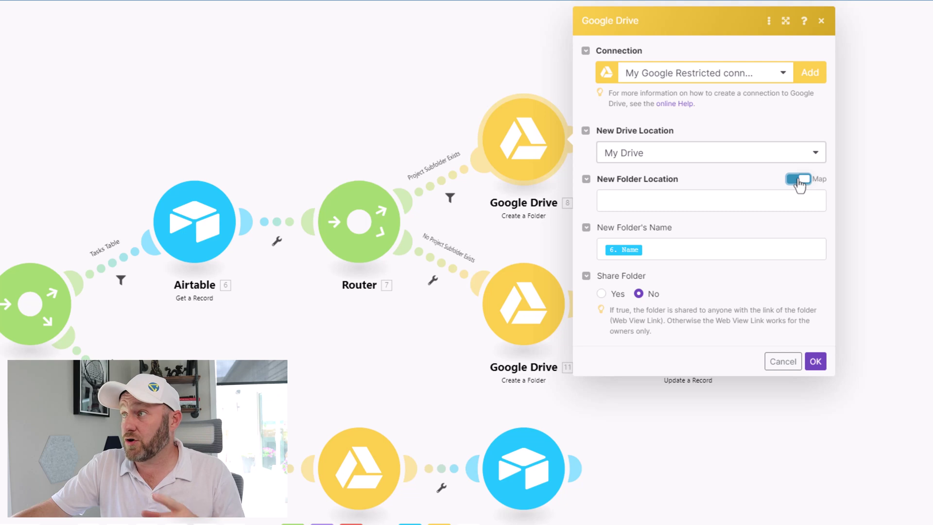
{"action": "left_click", "coordinate": [799, 179]}
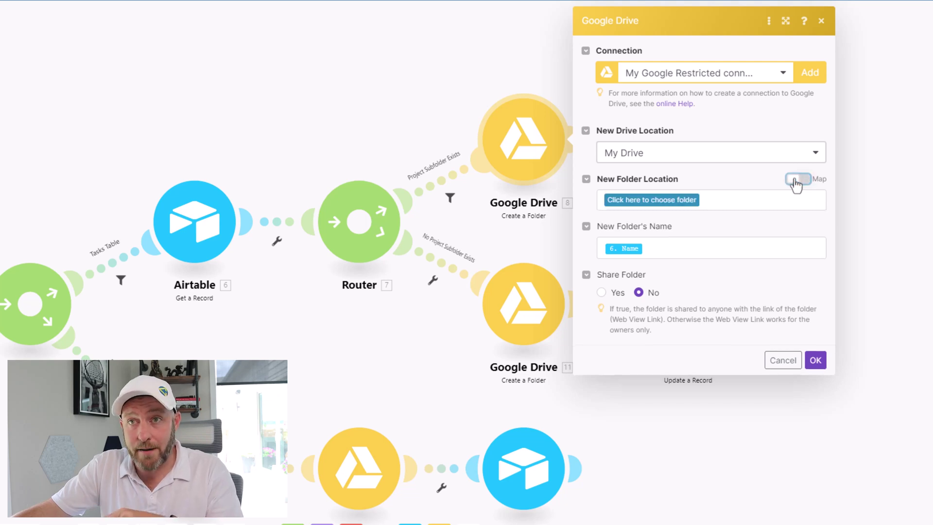
{"action": "left_click", "coordinate": [664, 203]}
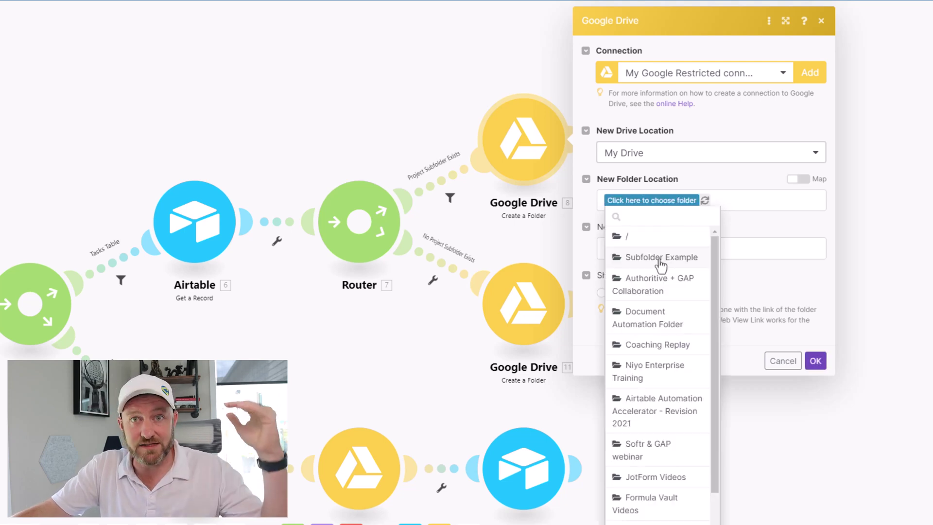
{"action": "left_click", "coordinate": [660, 258]}
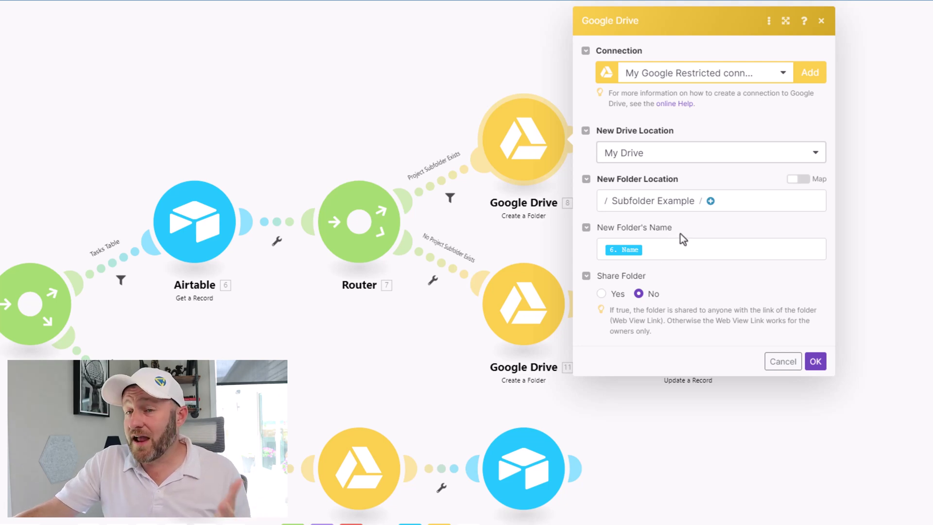
Step: Turn mapping back on for the New Folder Location and append a slash and the Parent Folder ID from Airtable module 6 to the path
{"action": "left_click", "coordinate": [799, 179]}
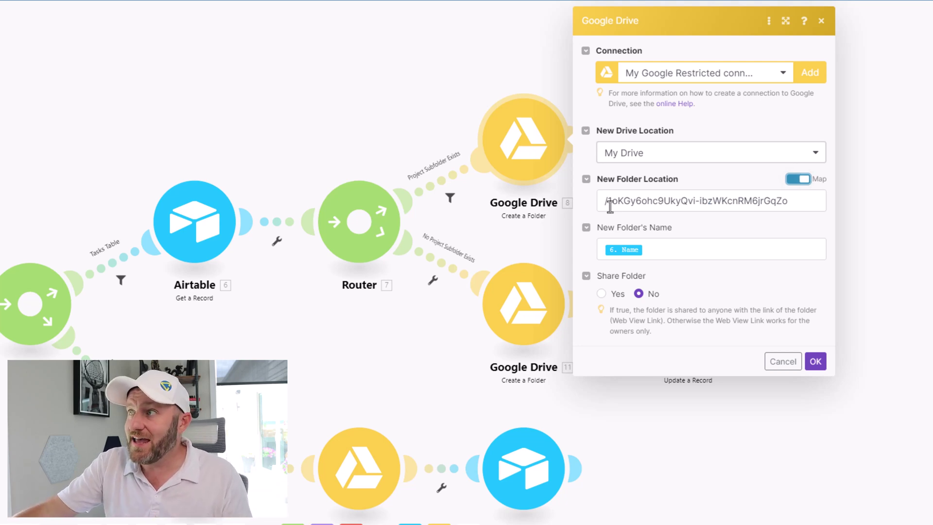
{"action": "left_click_drag", "start_coordinate": [610, 205], "coordinate": [789, 201]}
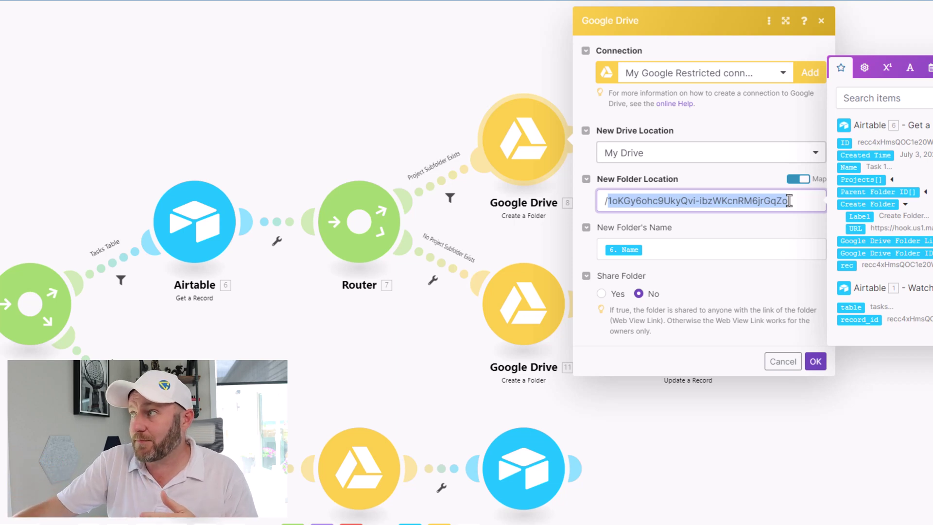
{"action": "left_click", "coordinate": [789, 201]}
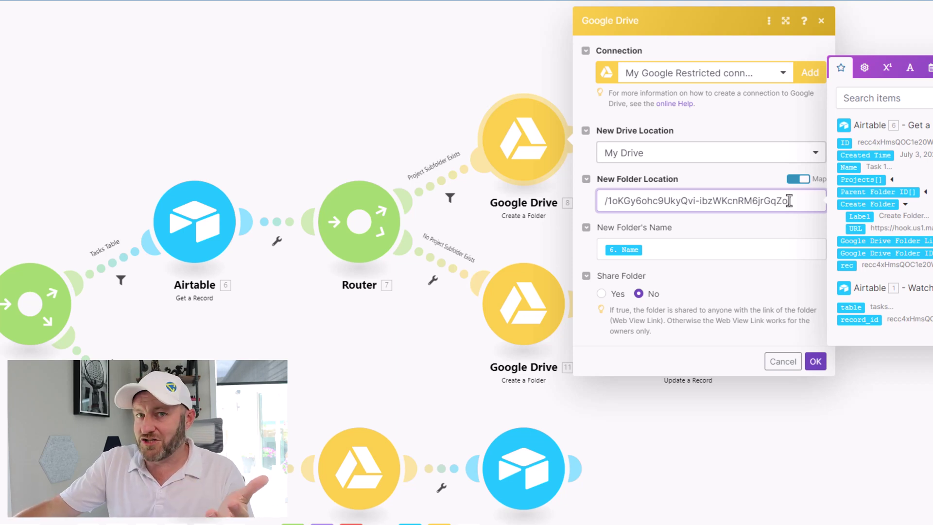
{"action": "type", "text": "/"}
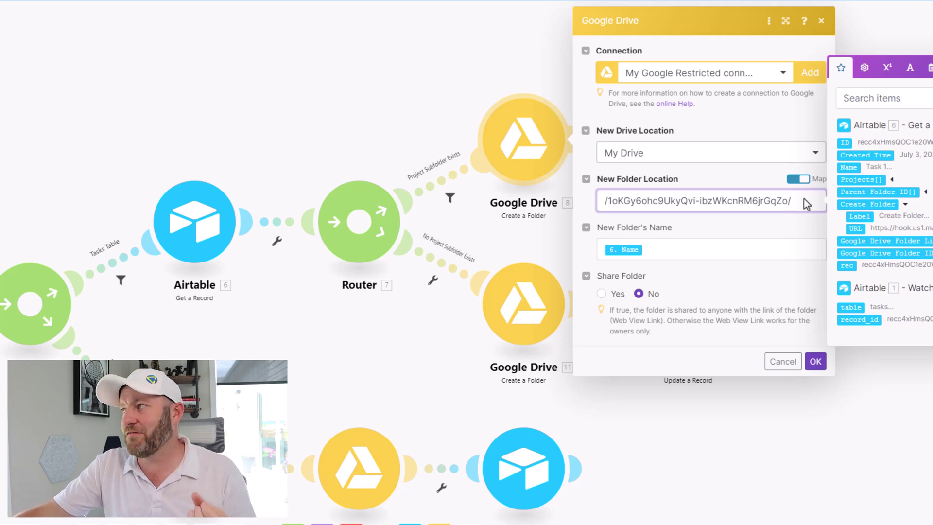
{"action": "left_click", "coordinate": [865, 192]}
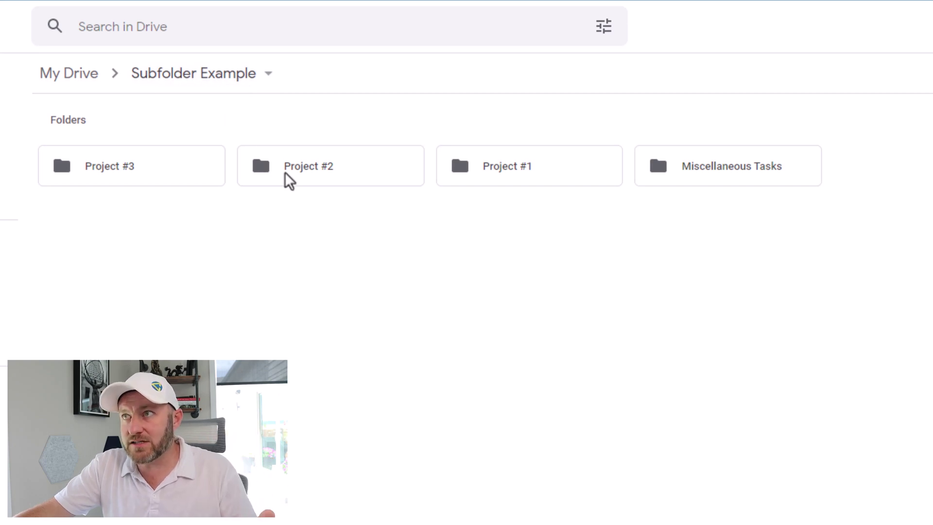
Step: Look at the project folders inside Subfolder Example in Google Drive and open Project #1
{"action": "left_click", "coordinate": [482, 171]}
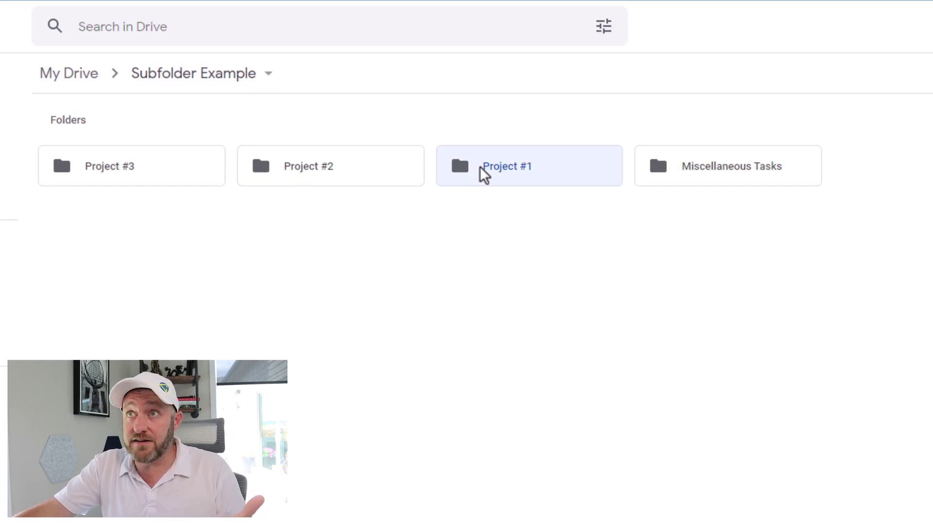
{"action": "double_click", "coordinate": [493, 174]}
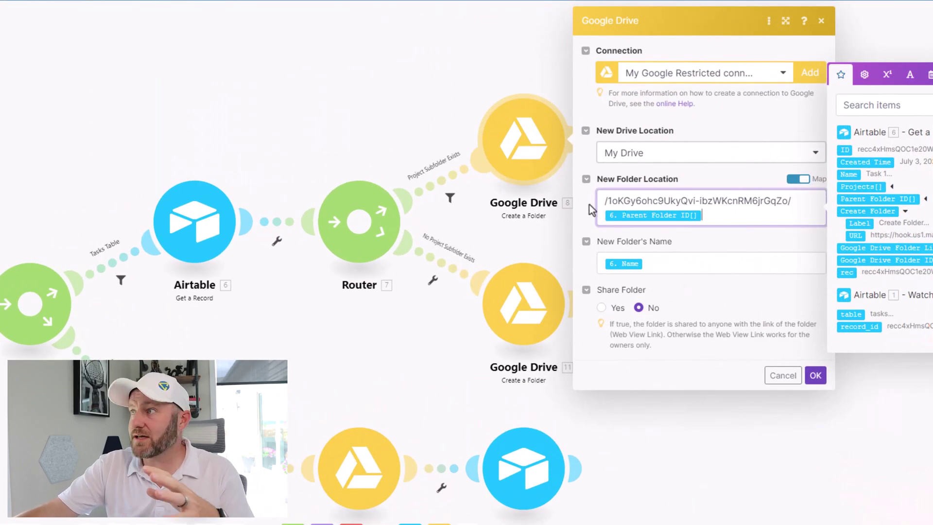
Step: Check the main folder's ID in the mapped New Folder Location in Make and confirm the Google Drive module's settings
{"action": "left_click_drag", "start_coordinate": [604, 200], "coordinate": [783, 203]}
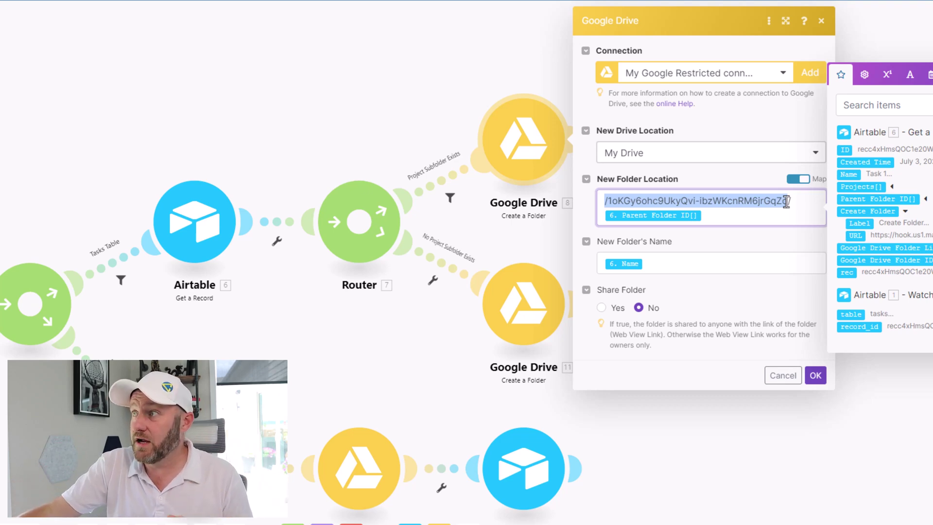
{"action": "left_click", "coordinate": [754, 201]}
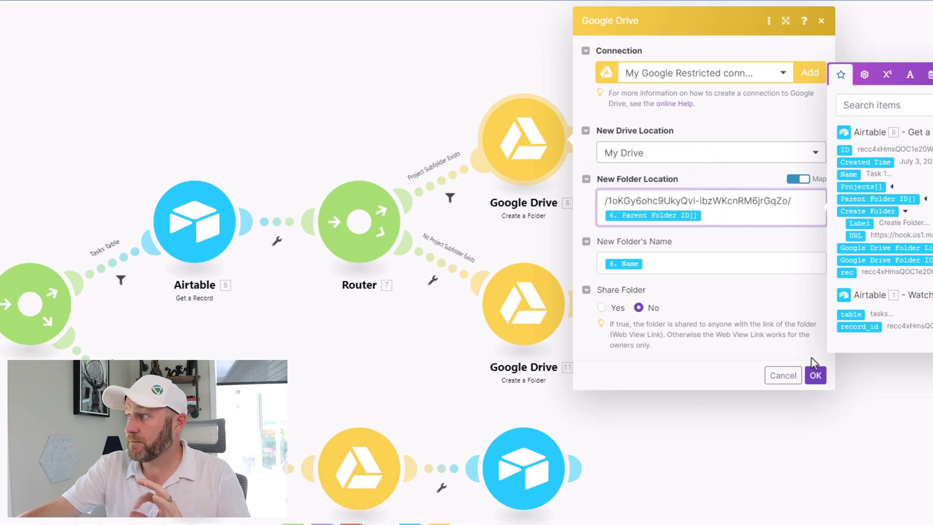
{"action": "left_click", "coordinate": [815, 375]}
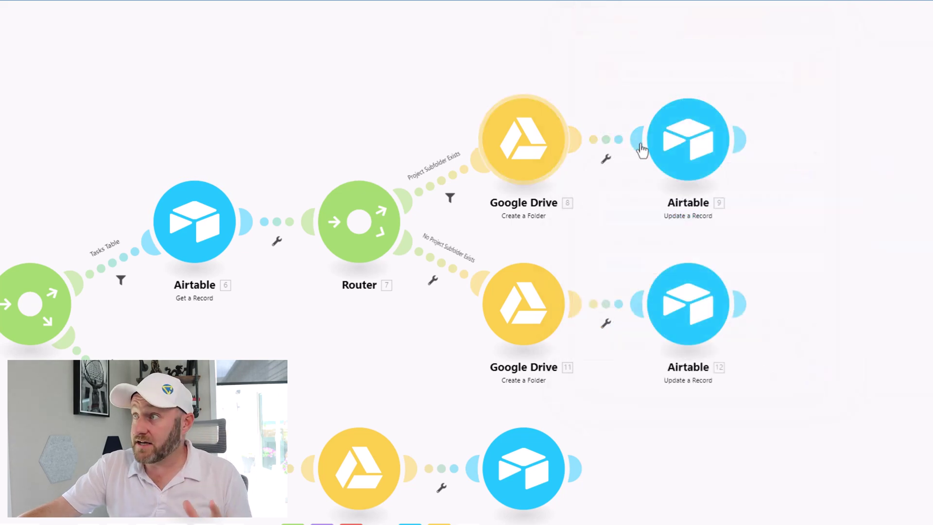
Step: Review the record ID, folder link and folder ID mappings in the Update a Record module on the Project Subfolder Exists route
{"action": "left_click", "coordinate": [676, 148]}
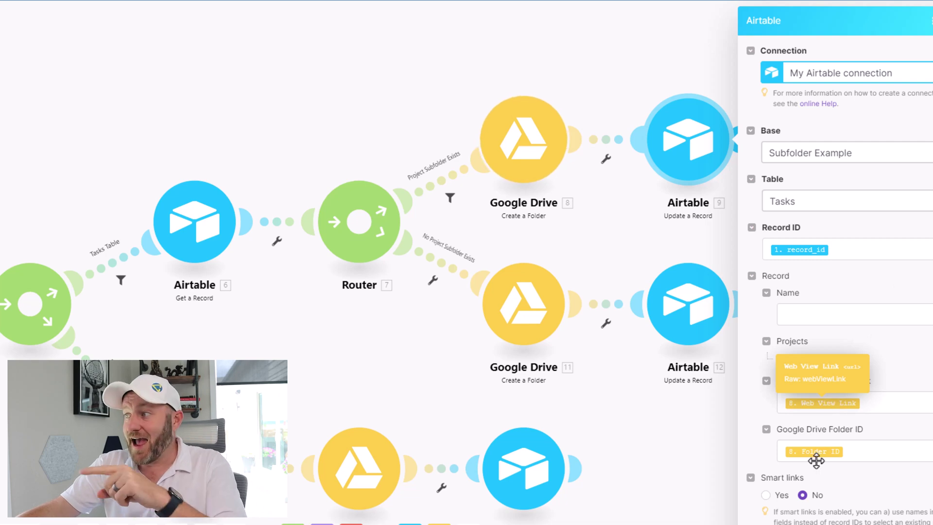
{"action": "mouse_move", "coordinate": [813, 453]}
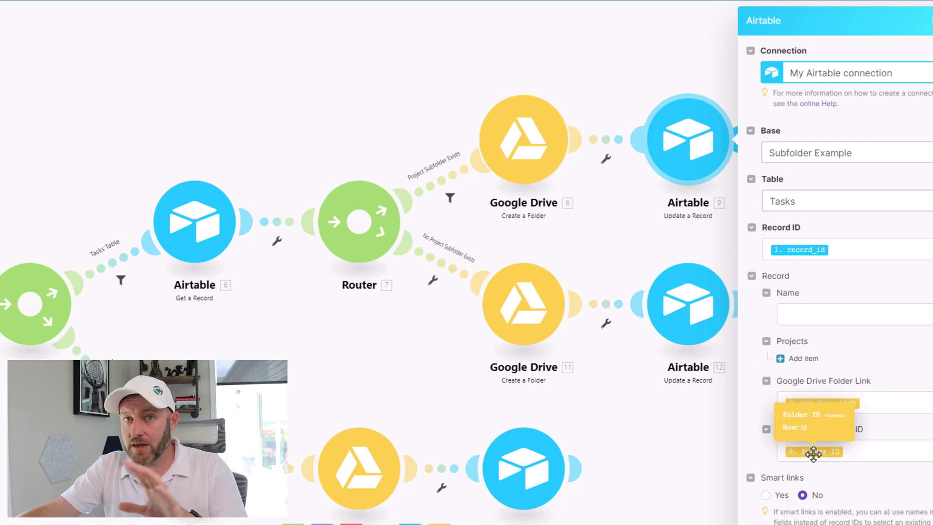
Step: Reselect Subfolder Example / Miscellaneous Tasks as the New Folder Location in the Google Drive module on the No Project Subfolder Exists route and save it
{"action": "left_click", "coordinate": [669, 412]}
{"action": "left_click", "coordinate": [535, 329]}
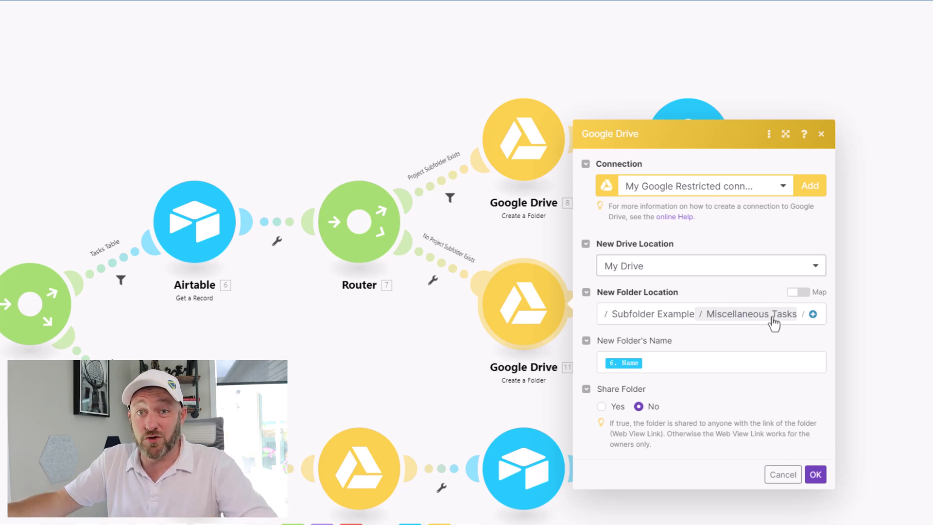
{"action": "left_click", "coordinate": [797, 293]}
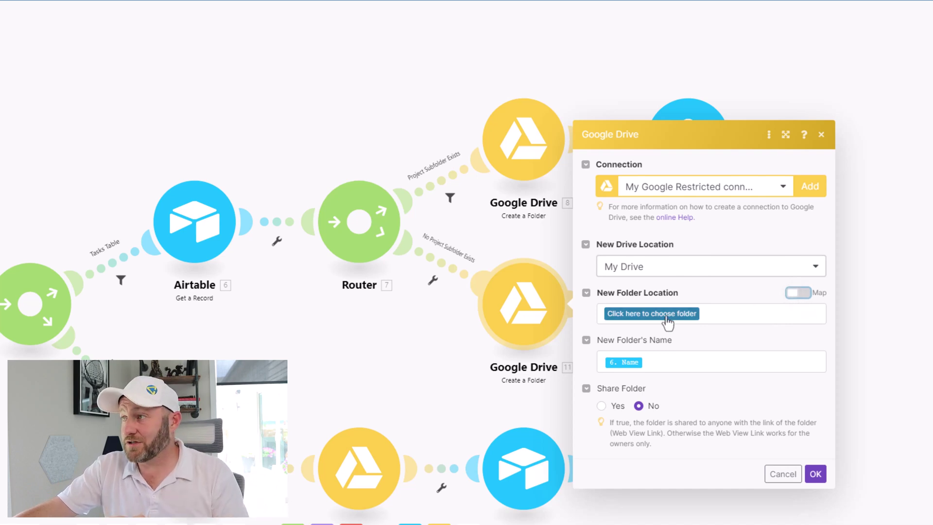
{"action": "left_click", "coordinate": [652, 320]}
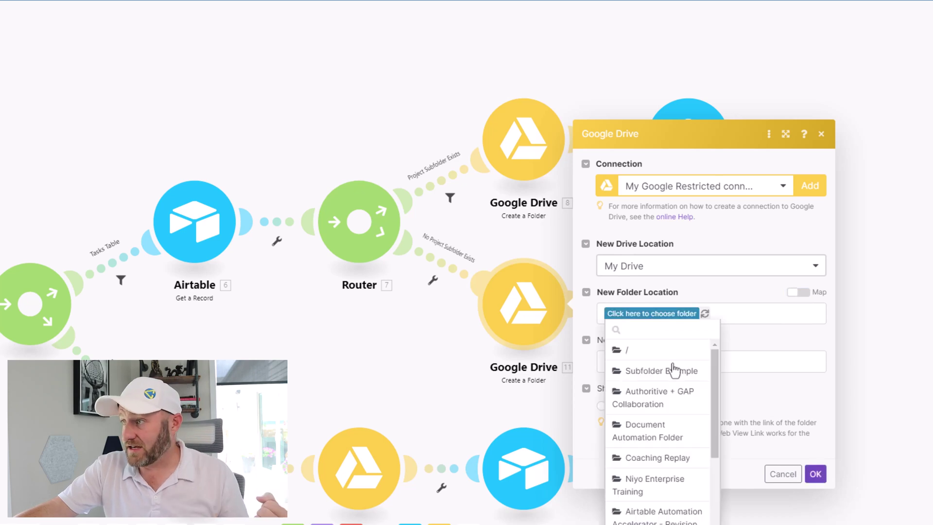
{"action": "left_click", "coordinate": [671, 370]}
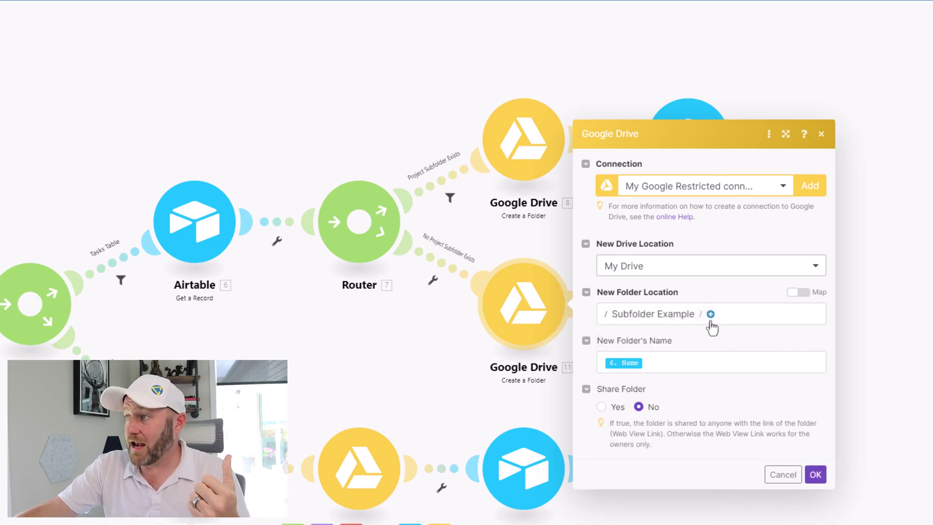
{"action": "left_click", "coordinate": [711, 315]}
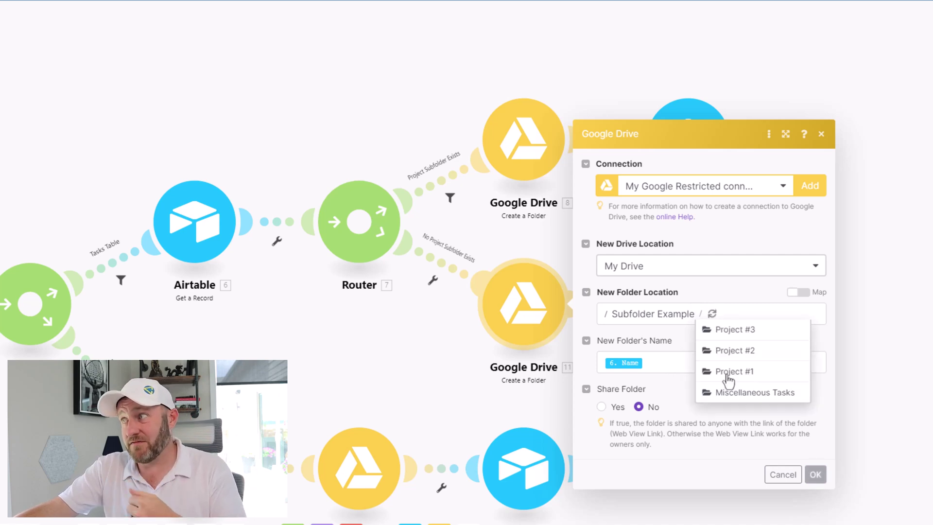
{"action": "left_click", "coordinate": [741, 394]}
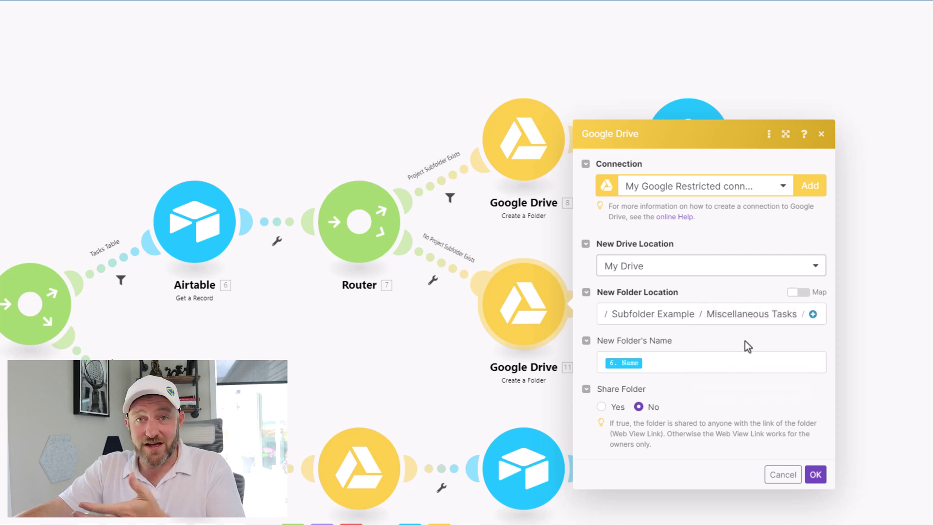
{"action": "left_click", "coordinate": [815, 474]}
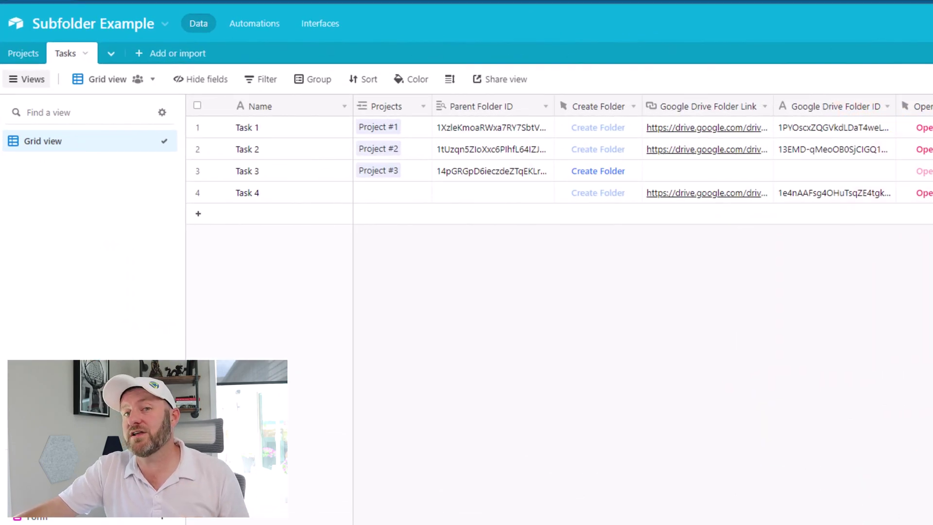
Step: Switch to the Tasks table in Airtable, trigger folder creation for Task 3, and open its new Google Drive folder
{"action": "left_click", "coordinate": [589, 176]}
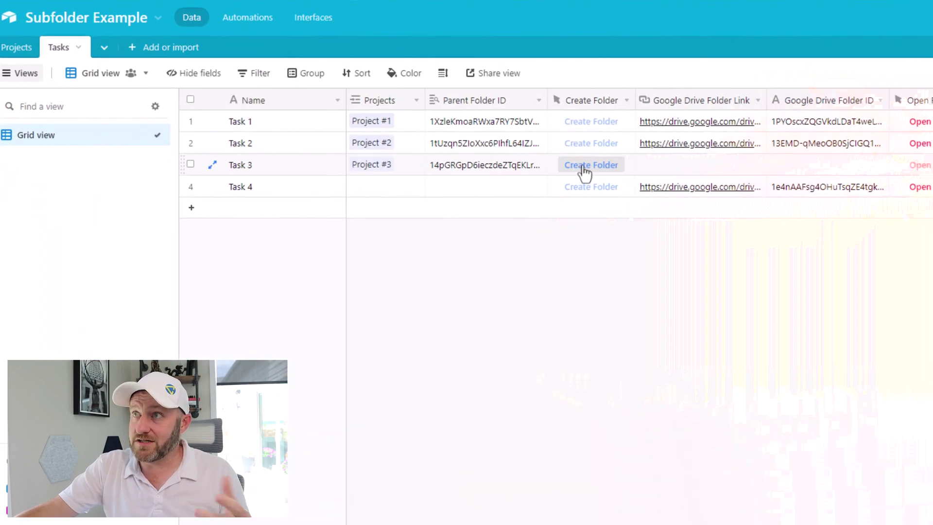
{"action": "left_click", "coordinate": [583, 167]}
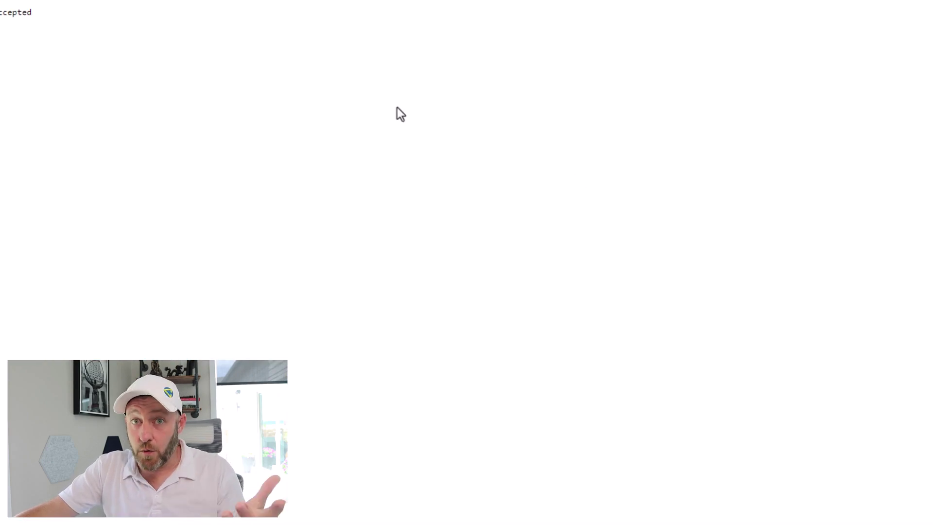
{"action": "key", "text": "ctrl+w"}
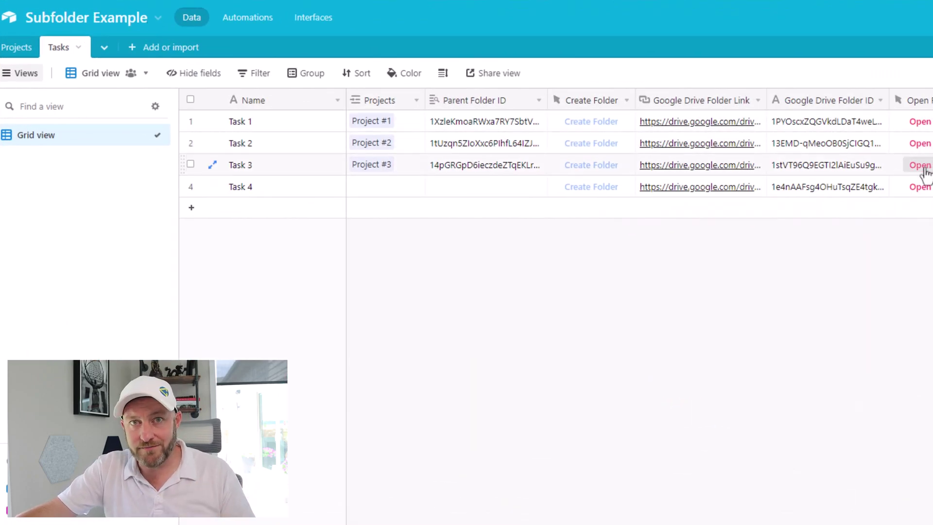
{"action": "left_click", "coordinate": [925, 167]}
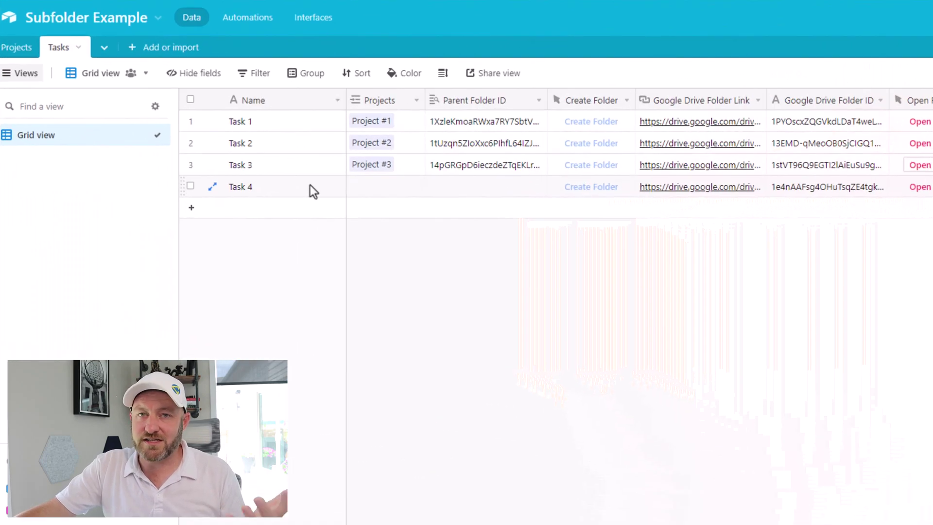
Step: Add a record named Task 5 to the Tasks table, leaving its Projects field empty
{"action": "left_click", "coordinate": [291, 212]}
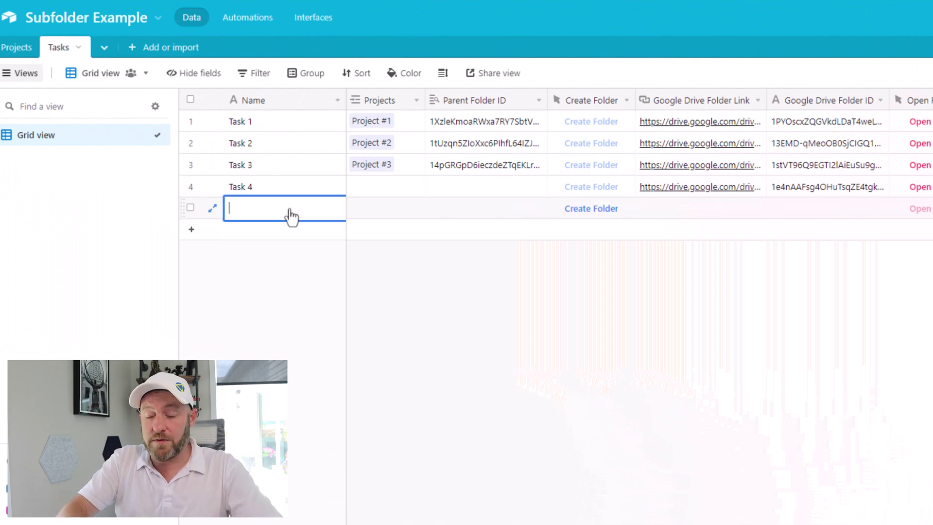
{"action": "type", "text": "Task 5"}
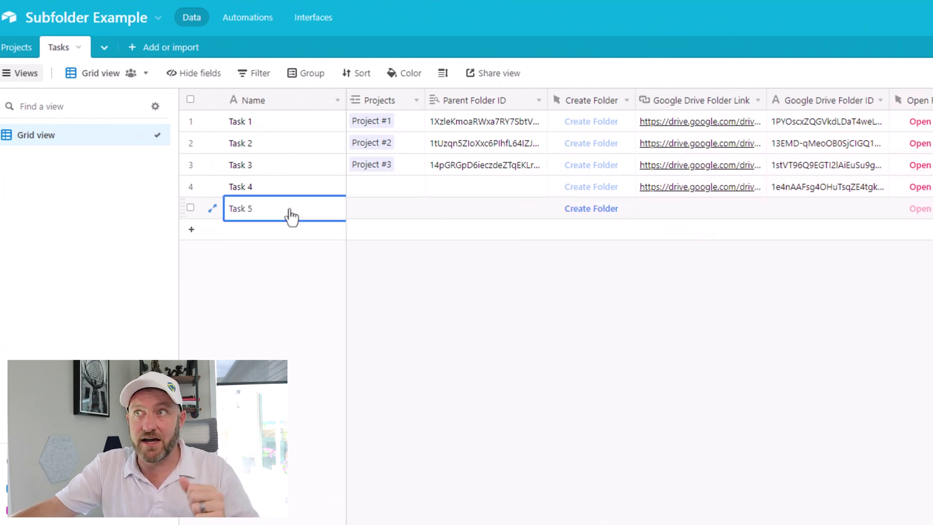
{"action": "left_click", "coordinate": [382, 211]}
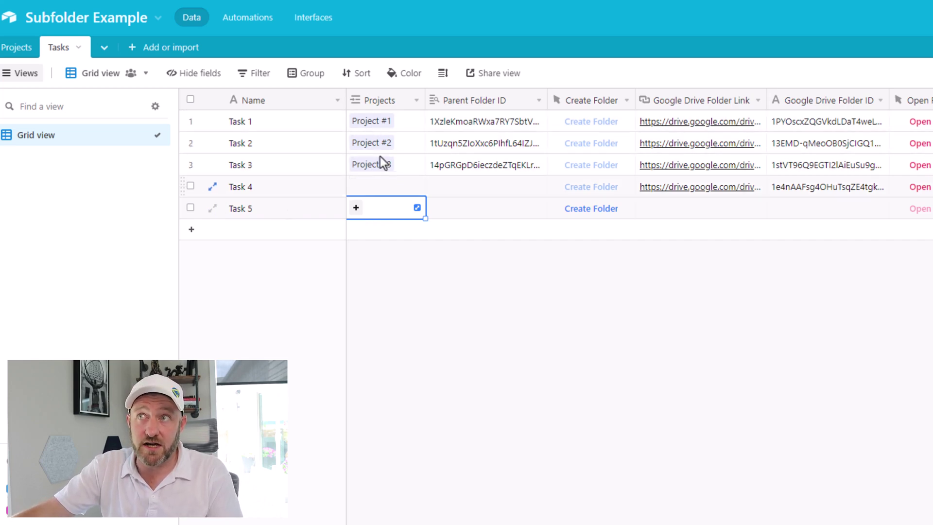
Step: Trigger folder creation for Task 5 and open its new Google Drive folder
{"action": "left_click", "coordinate": [604, 213]}
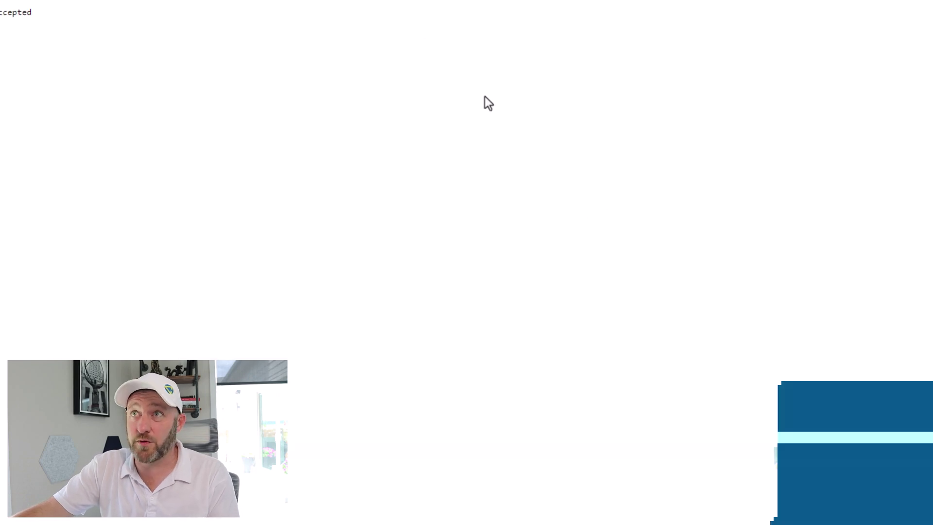
{"action": "key", "text": "ctrl+w"}
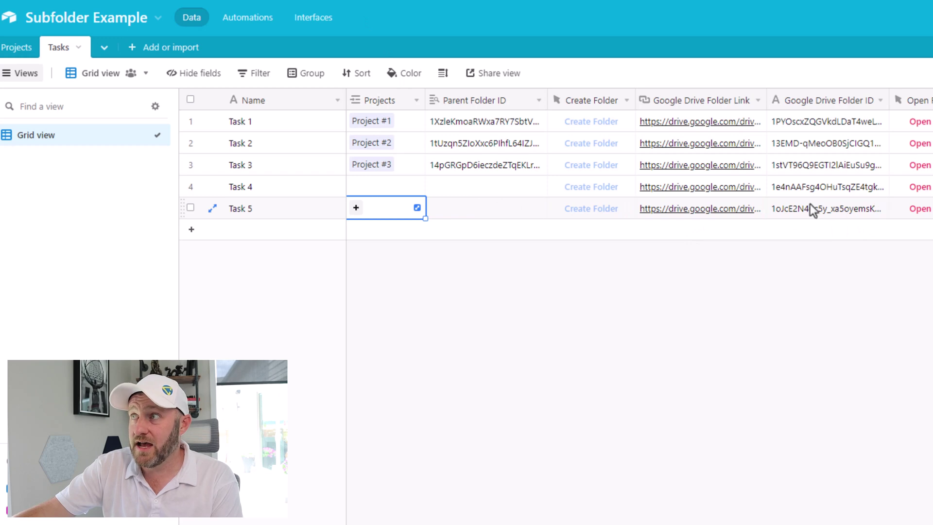
{"action": "left_click", "coordinate": [919, 208]}
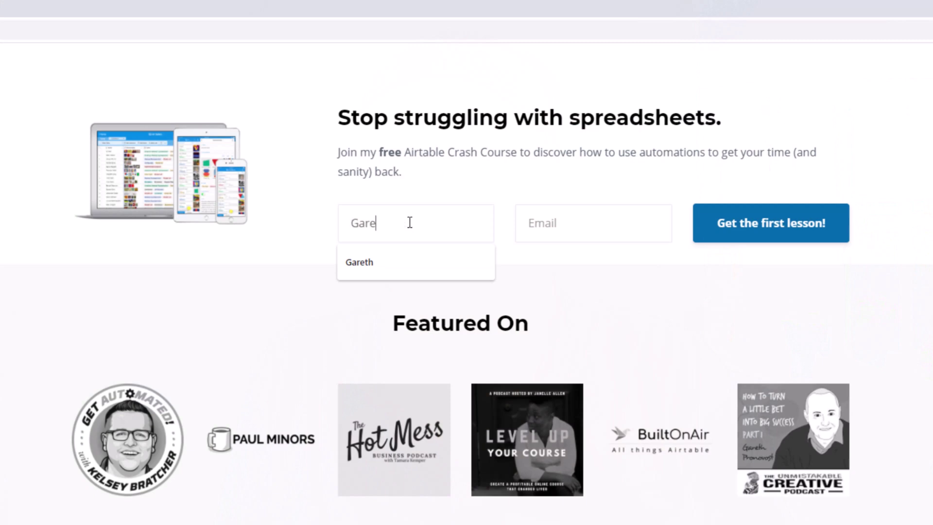
Step: Fill in the first name and e-mail on the free Airtable Crash Course sign-up form on the GAP Consulting website
{"action": "key", "text": "Tab"}
{"action": "type", "text": "garet"}
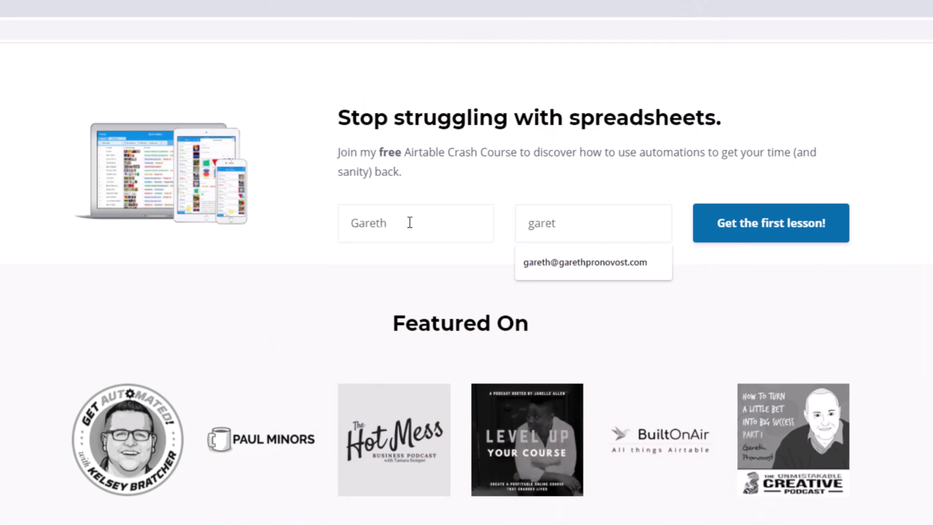
{"action": "key", "text": "Down"}
{"action": "key", "text": "Return"}
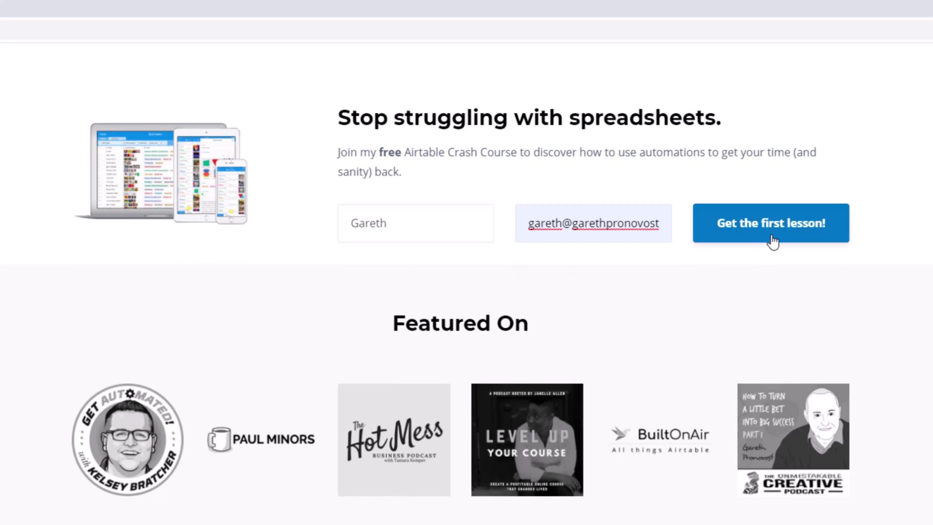
Step: Open the GAP Consulting services page and look through the Airtable support options
{"action": "scroll", "coordinate": [772, 240], "scroll_direction": "up", "scroll_amount": 15}
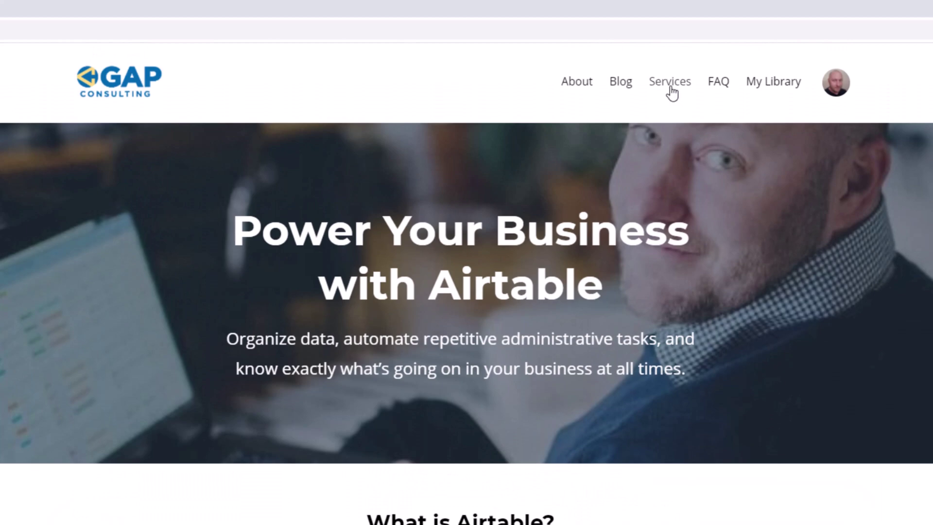
{"action": "left_click", "coordinate": [672, 93]}
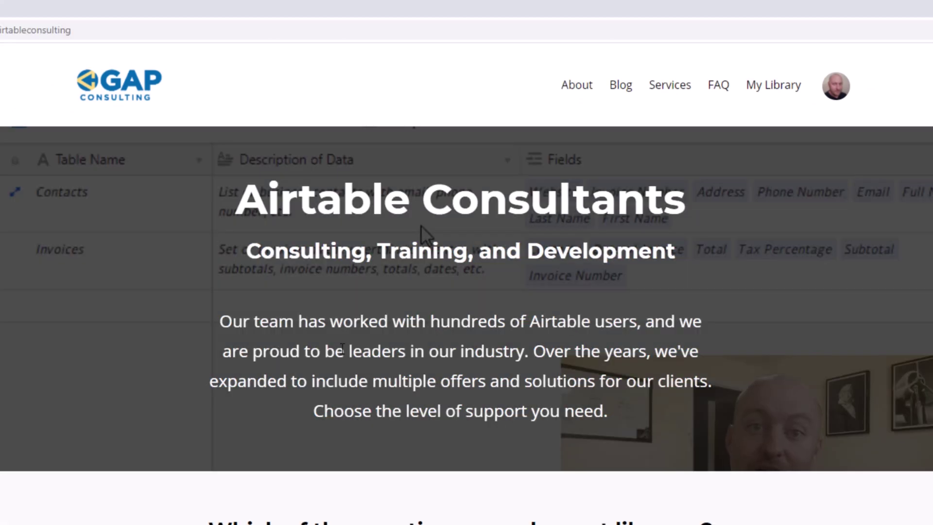
{"action": "scroll", "coordinate": [342, 350], "scroll_direction": "down", "scroll_amount": 8}
{"action": "scroll", "coordinate": [341, 350], "scroll_direction": "down", "scroll_amount": 3}
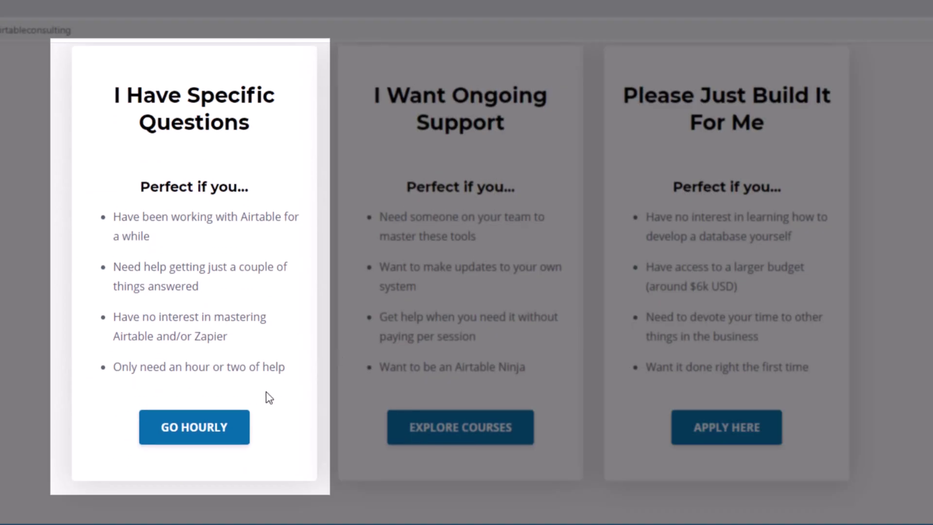